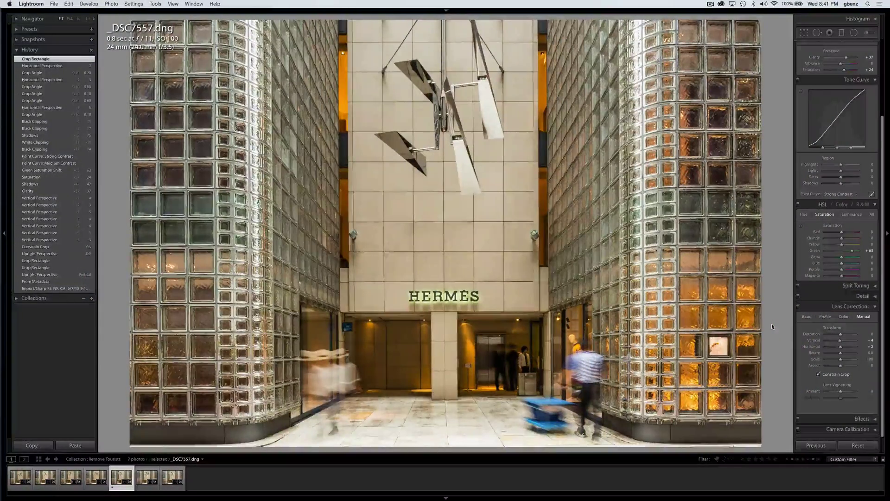
- Browse back and forth through the exposures from _DSC7572 to _DSC7557
key("Left")
key("Left")
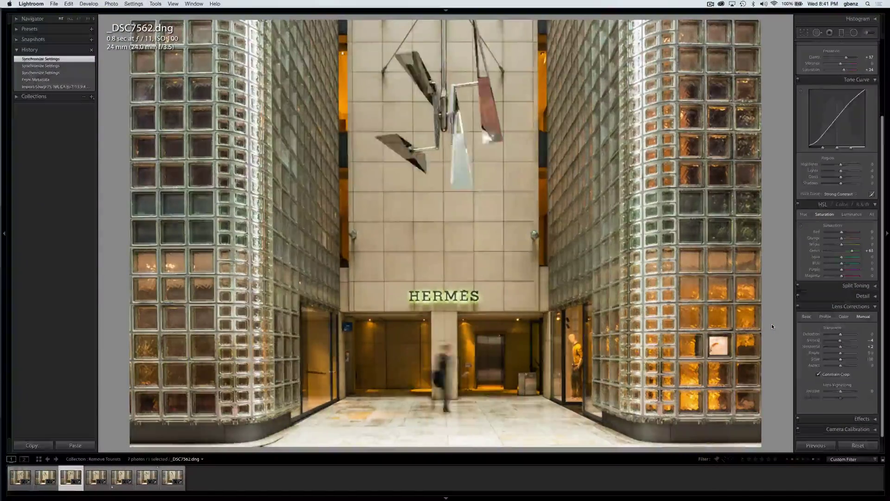
key("Left")
key("Left")
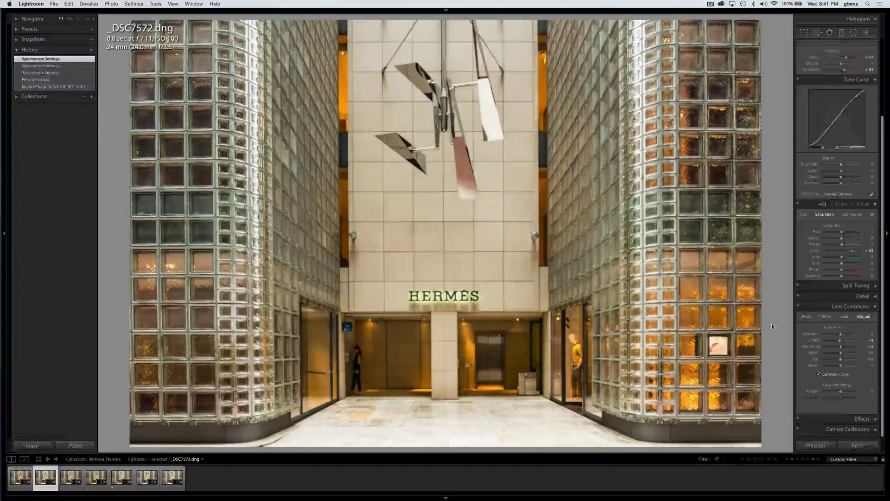
key("Right")
key("Right")
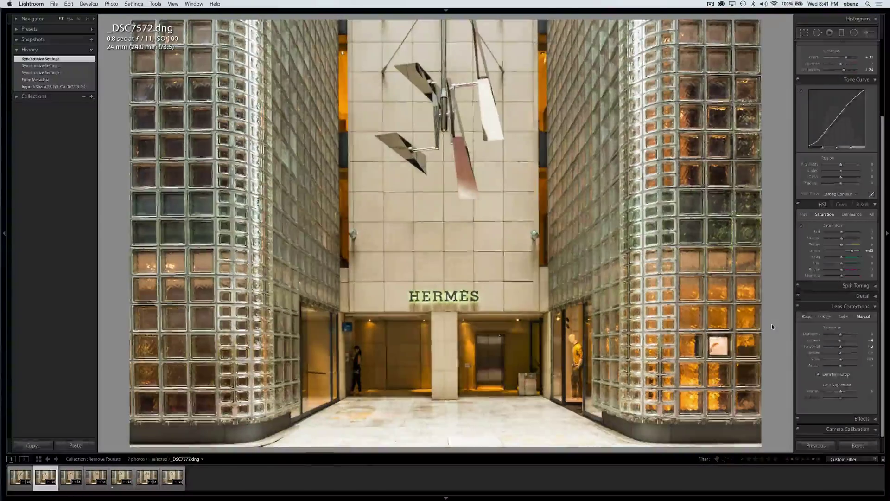
key("Right")
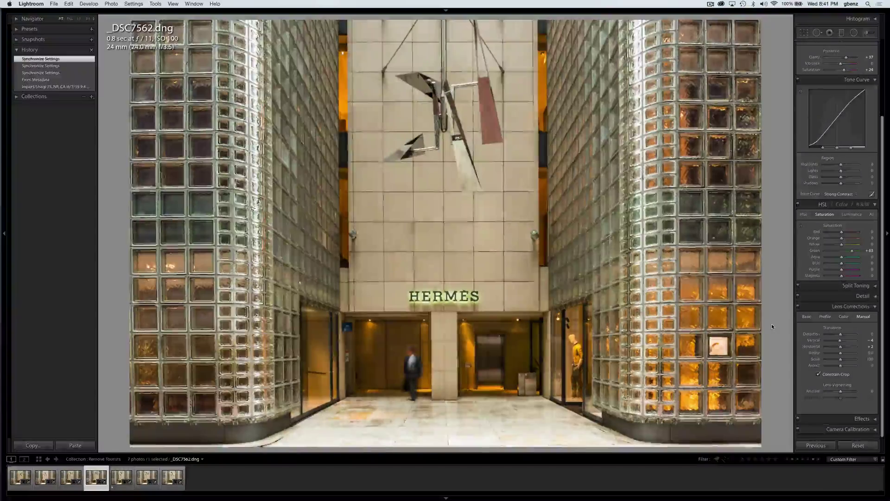
key("Right")
key("Right")
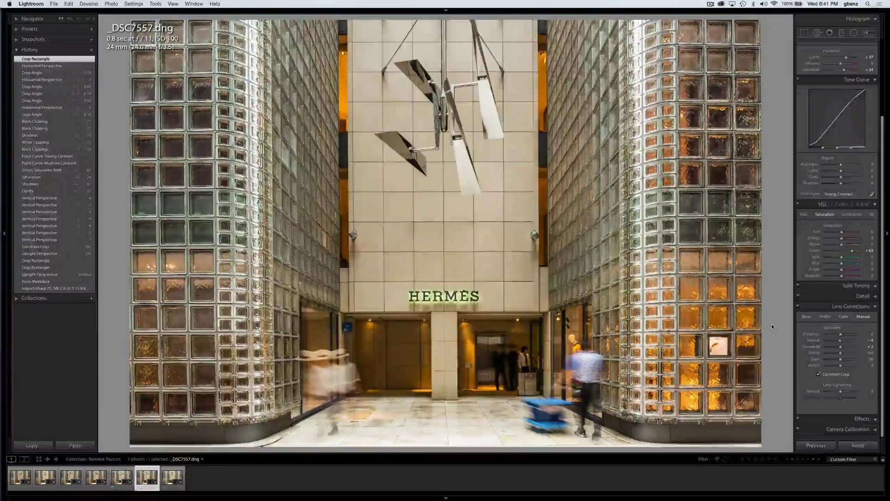
key("Right")
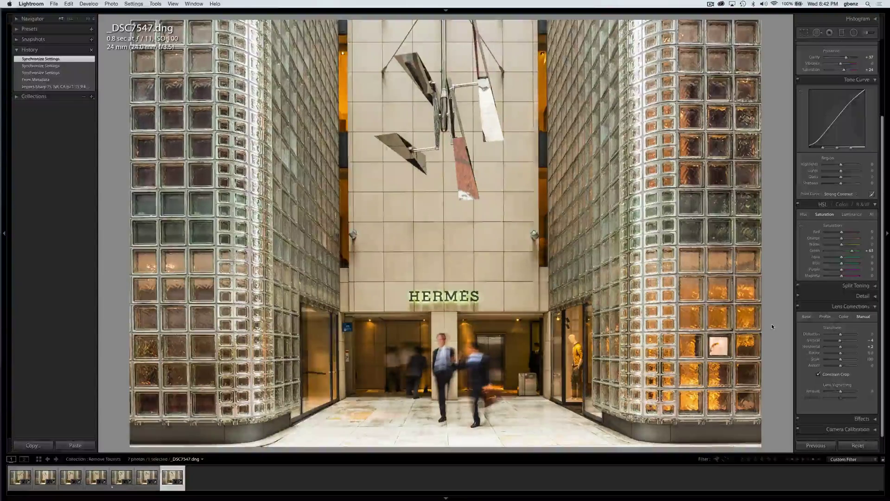
key("Left")
key("Left")
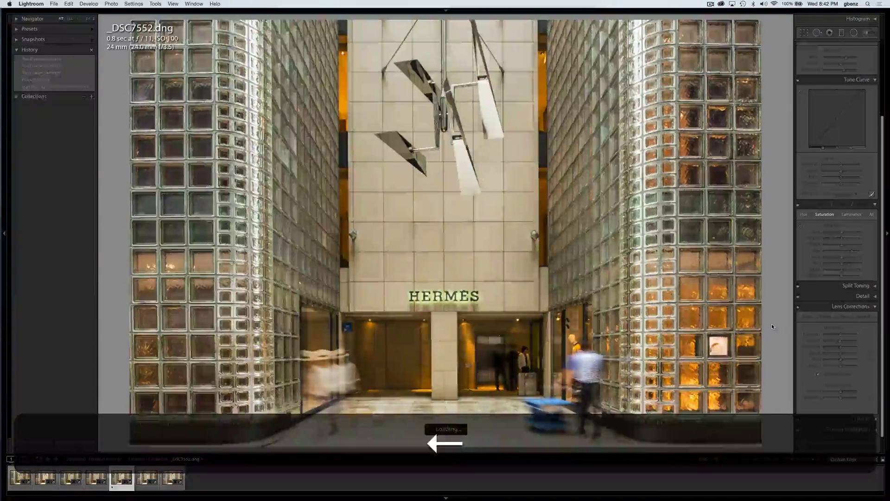
key("Left")
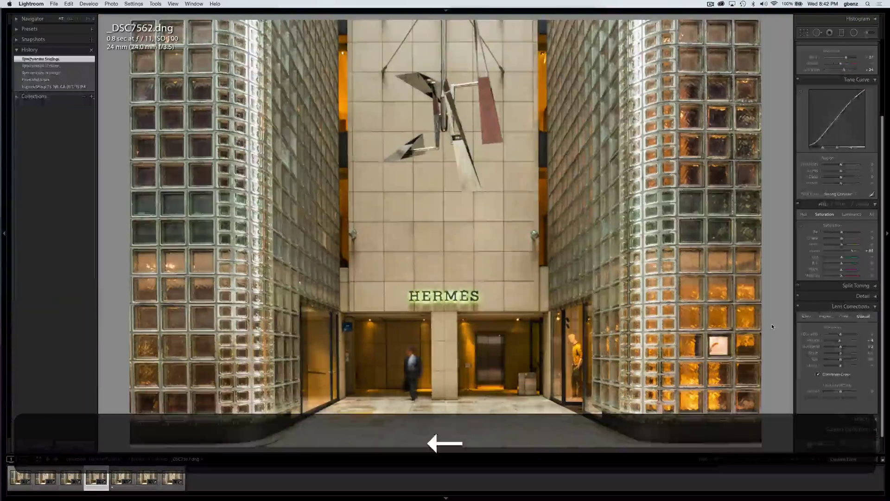
key("Left")
key("Left")
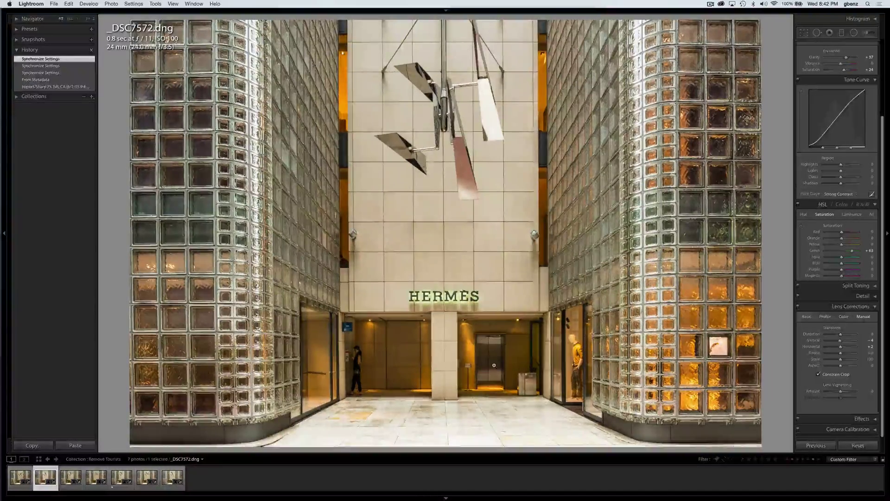
key("Right")
key("Right")
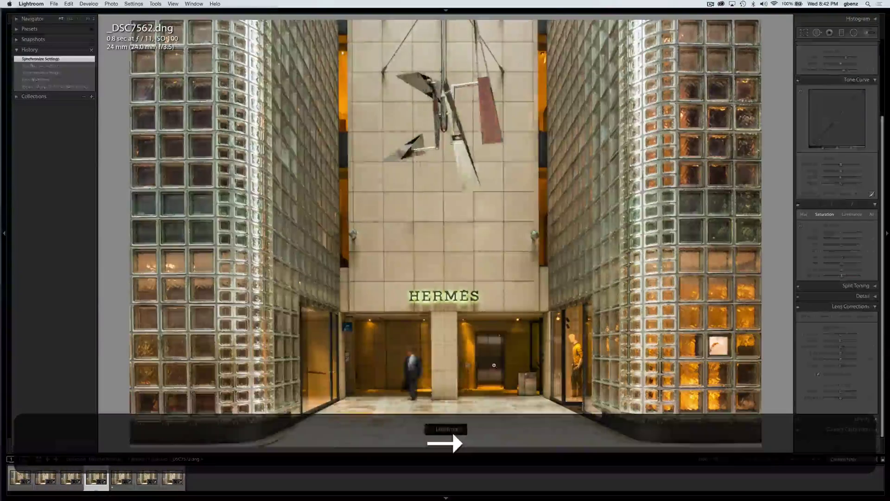
key("Right")
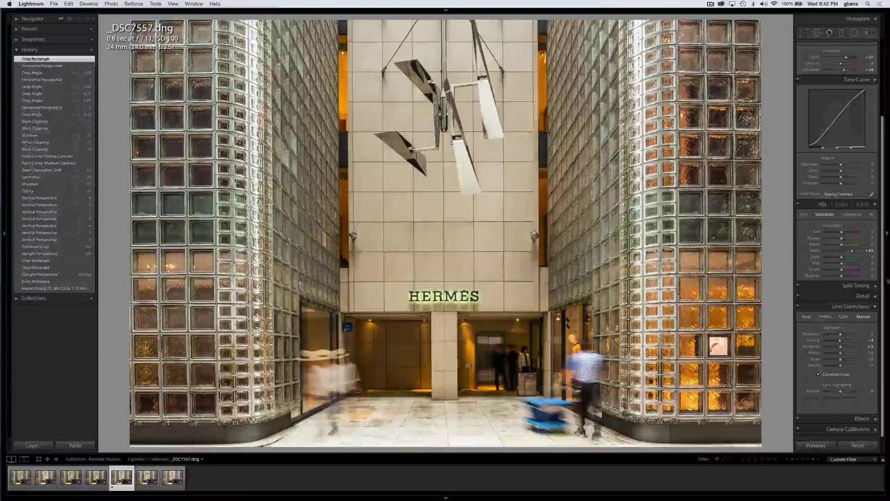
- Compare the edited _DSC7557 with its Before original, then select all seven exposures
scroll(884, 270, "up", 1)
scroll(883, 271, "up", 5)
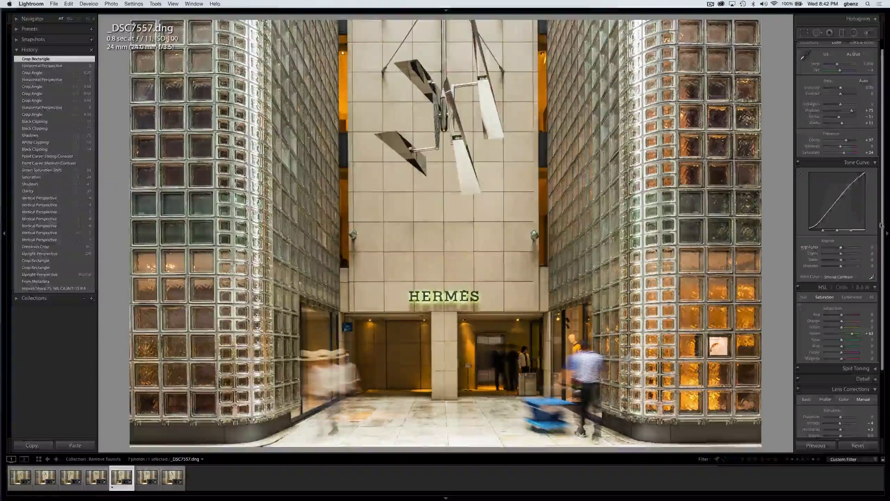
scroll(881, 226, "down", 5)
left_click(884, 319)
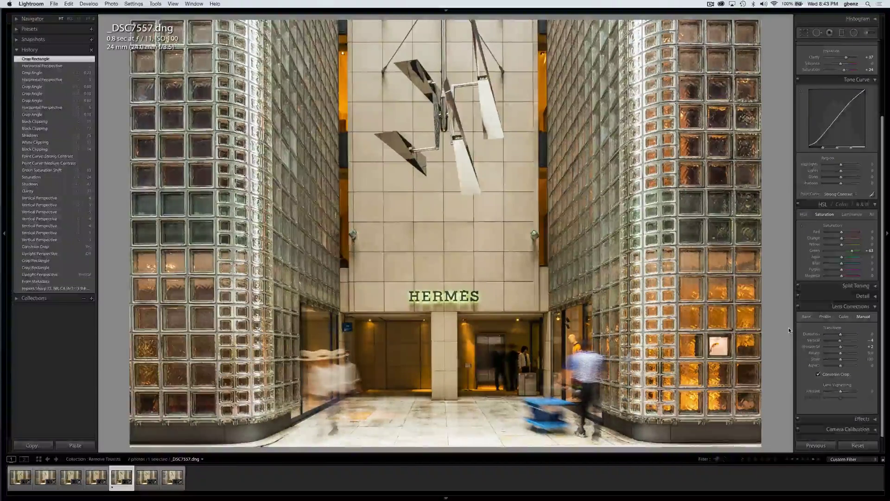
key("backslash")
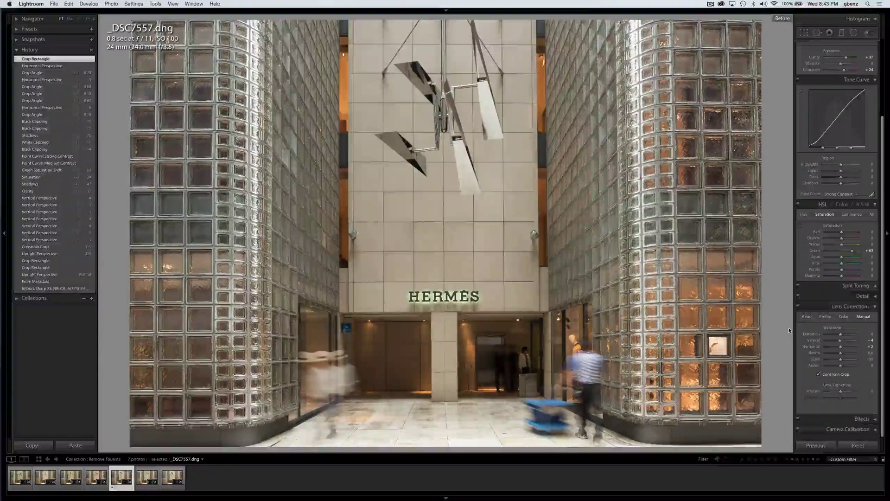
key("backslash")
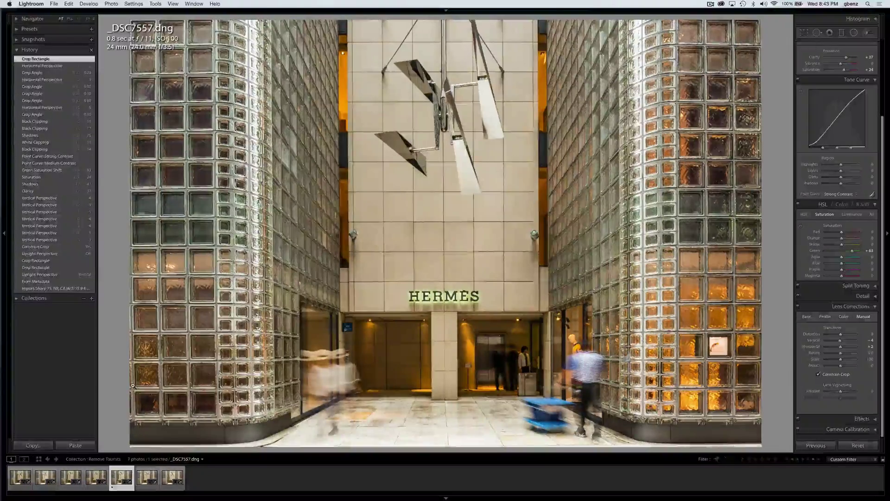
key("super+a")
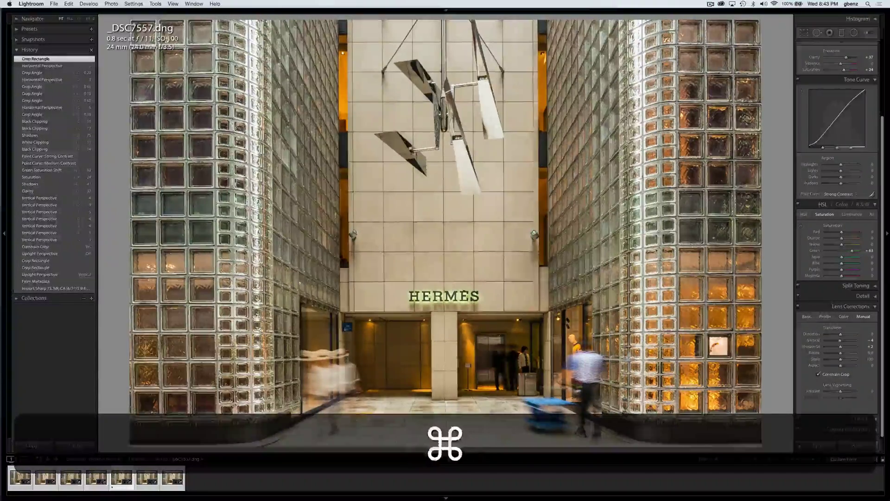
- Send the selected exposures to Photoshop with Edit In > Open as Layers in Photoshop
right_click(119, 475)
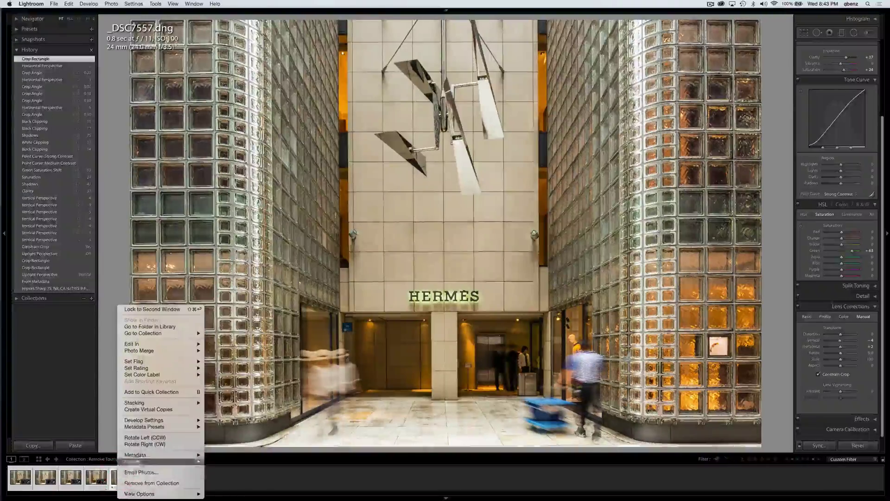
mouse_move(147, 345)
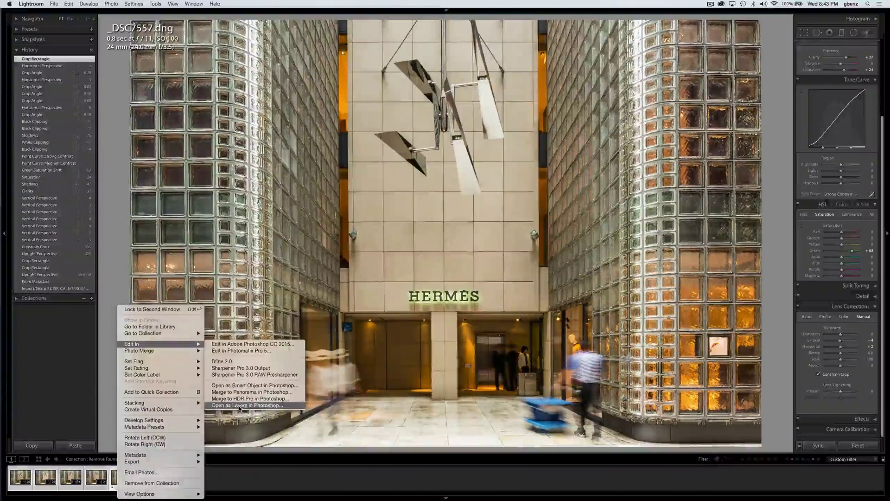
left_click(293, 408)
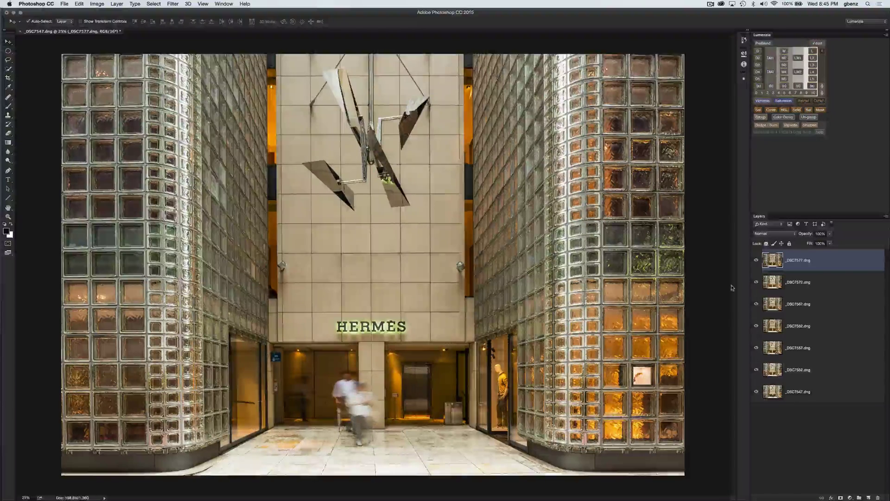
- Hide the upper exposure layers one by one to view the bottom exposure
left_click(756, 262)
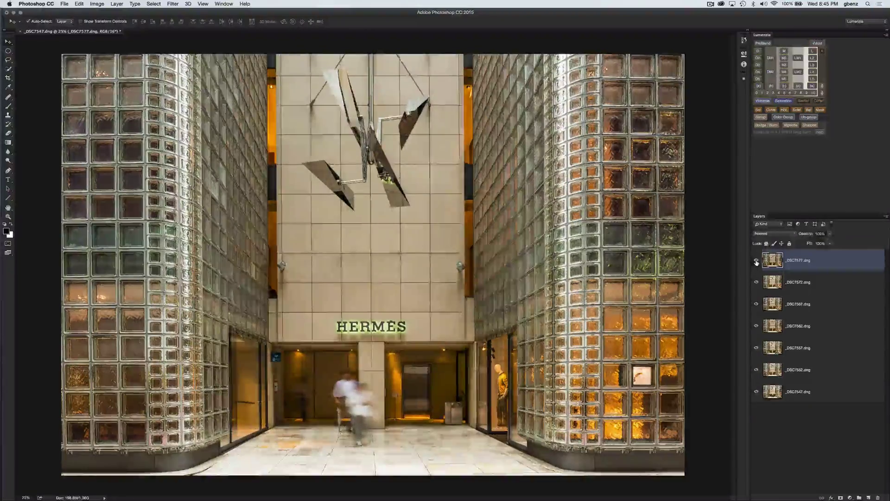
left_click(757, 283)
left_click(756, 304)
left_click(757, 326)
left_click(756, 347)
left_click(757, 369)
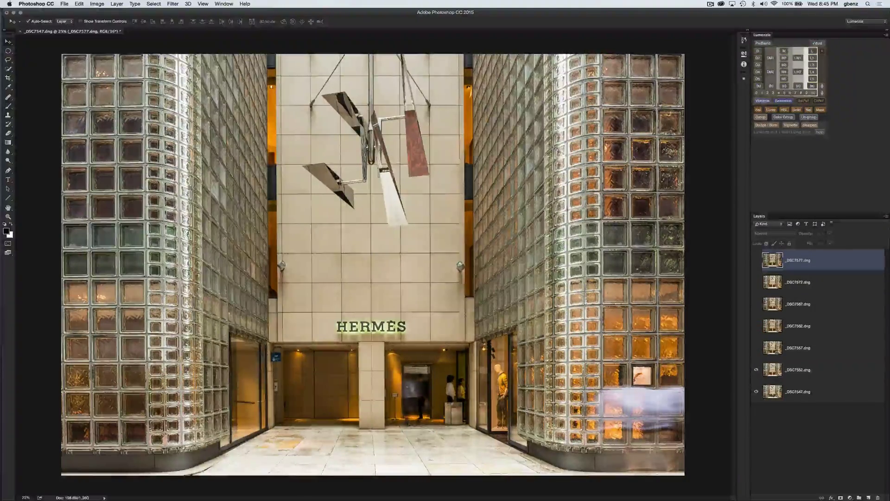
left_click(756, 369)
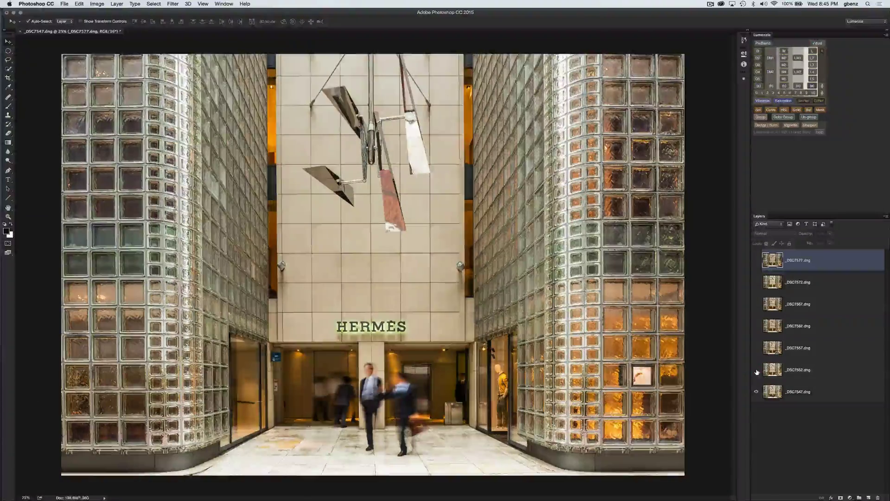
- Turn every exposure layer back on up to _DSC7577, then select all seven layers
left_click(756, 369)
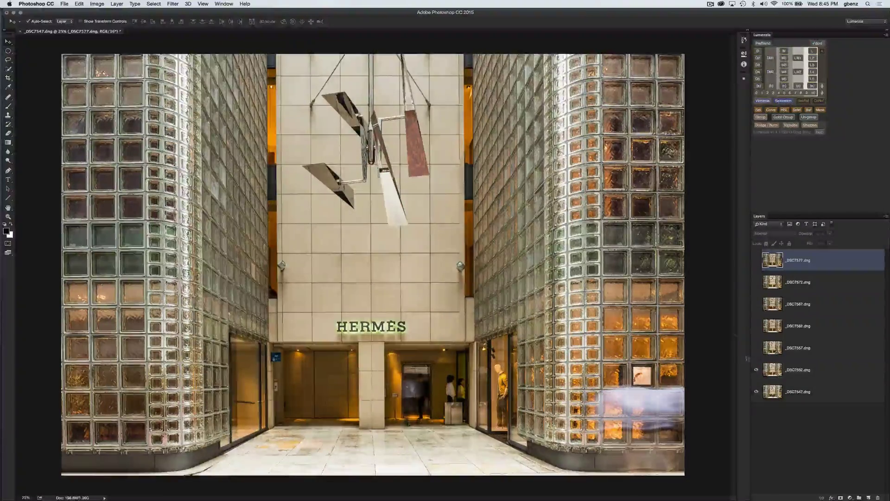
left_click(756, 347)
left_click(757, 326)
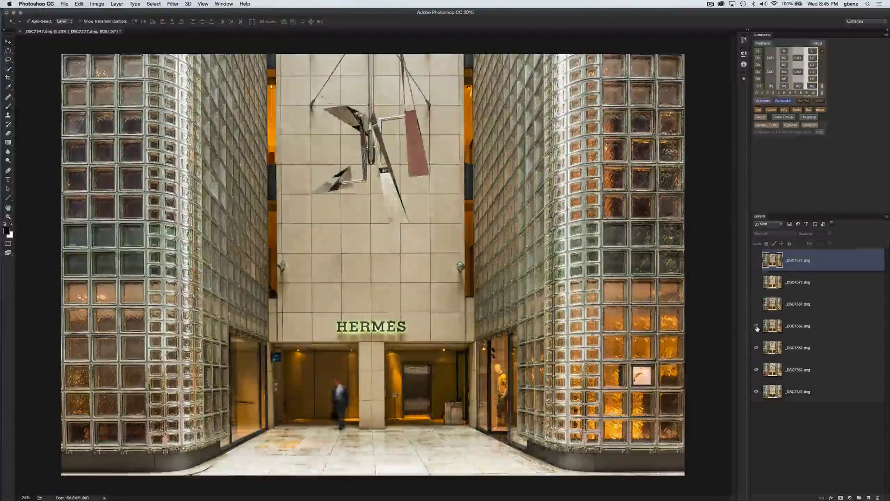
left_click(756, 304)
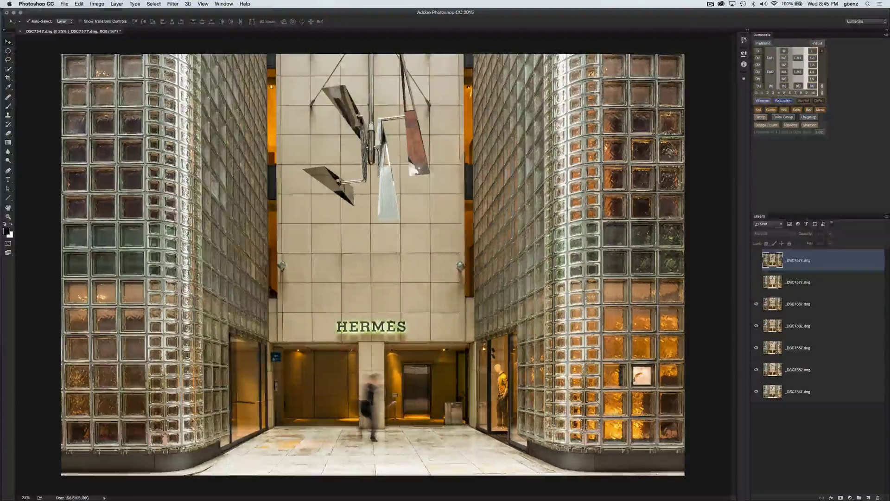
left_click(757, 282)
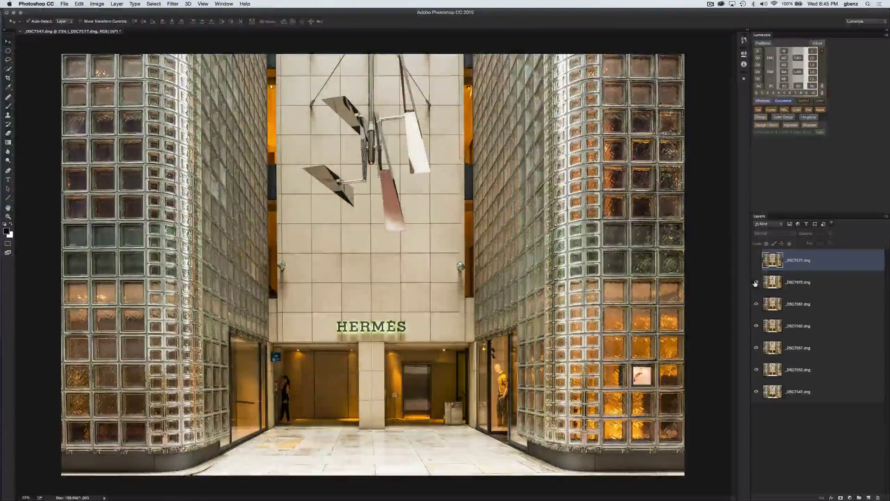
left_click(757, 260)
left_click(756, 261)
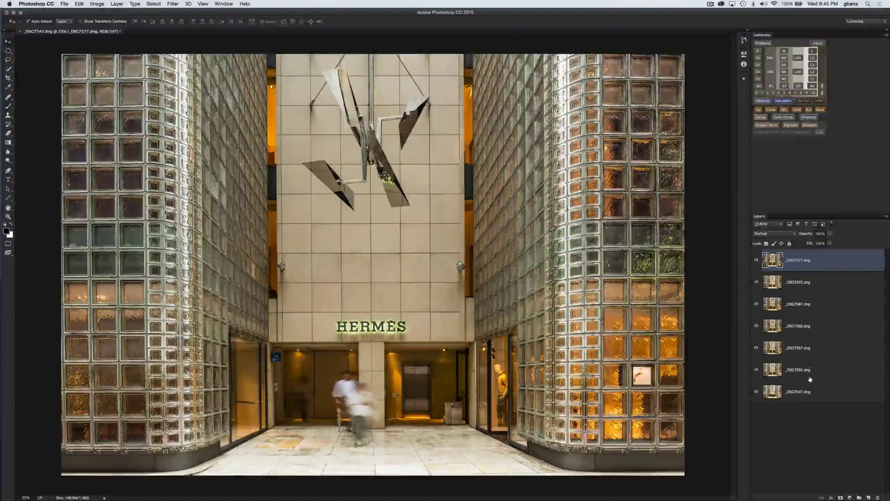
left_click(805, 395, "shift")
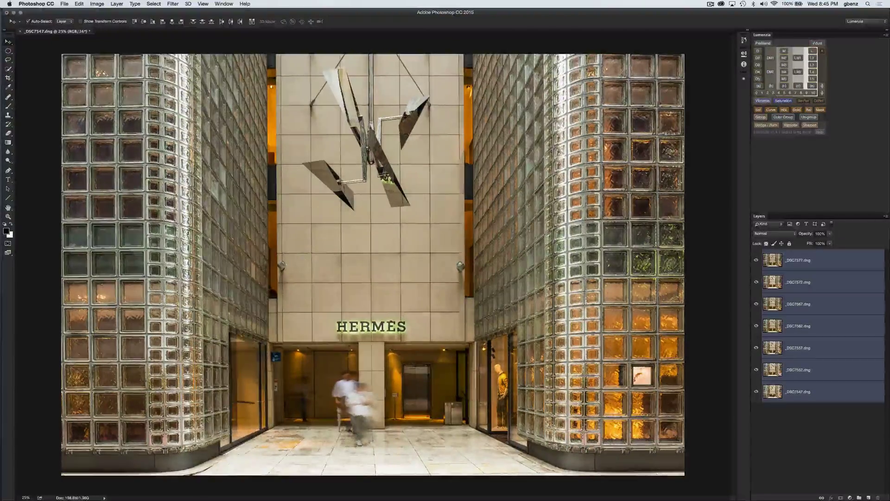
- Wrap the seven selected layers in one smart object via Filter > Convert for Smart Filters
left_click(80, 4)
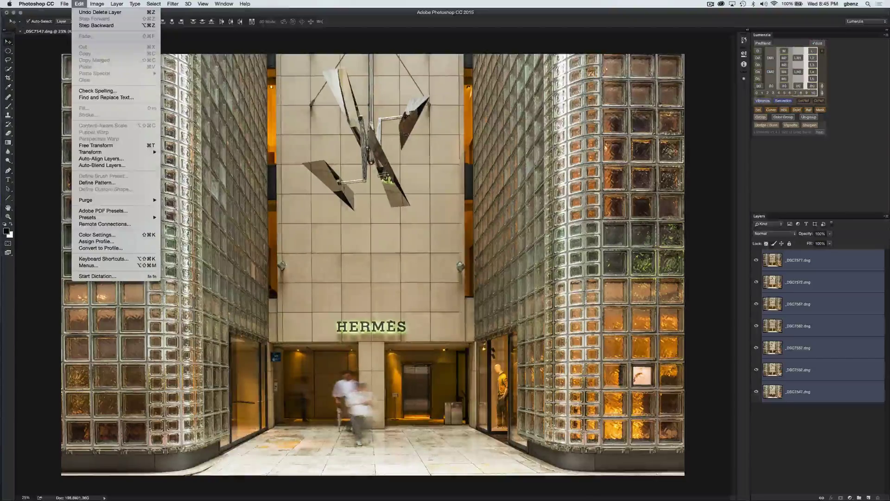
mouse_move(175, 4)
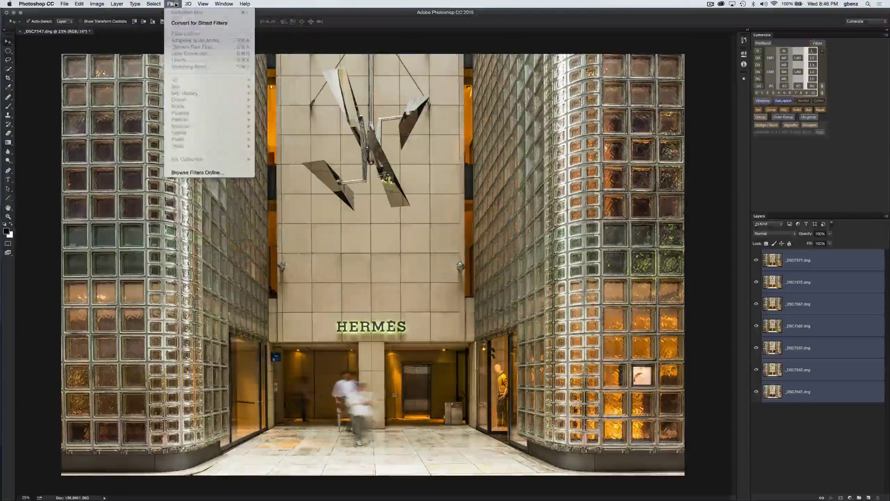
left_click(235, 24)
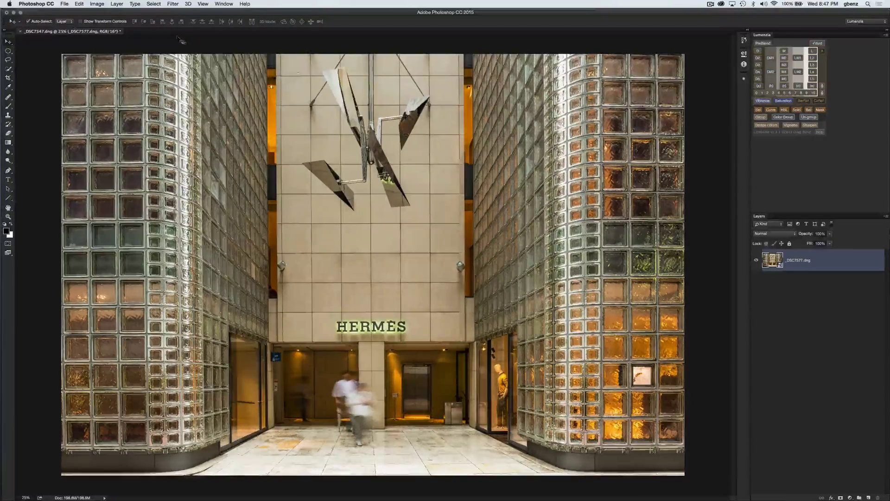
- Set the smart object's stack mode to Median via Layer > Smart Objects > Stack Mode
left_click(119, 5)
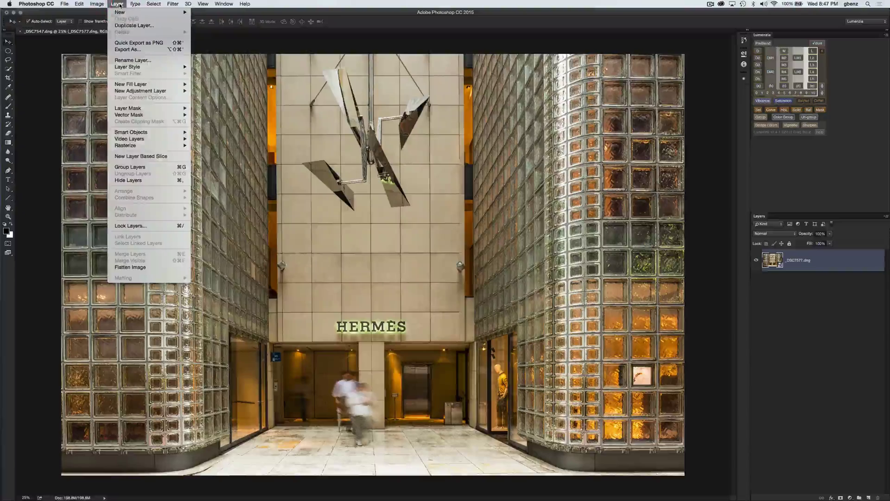
mouse_move(137, 133)
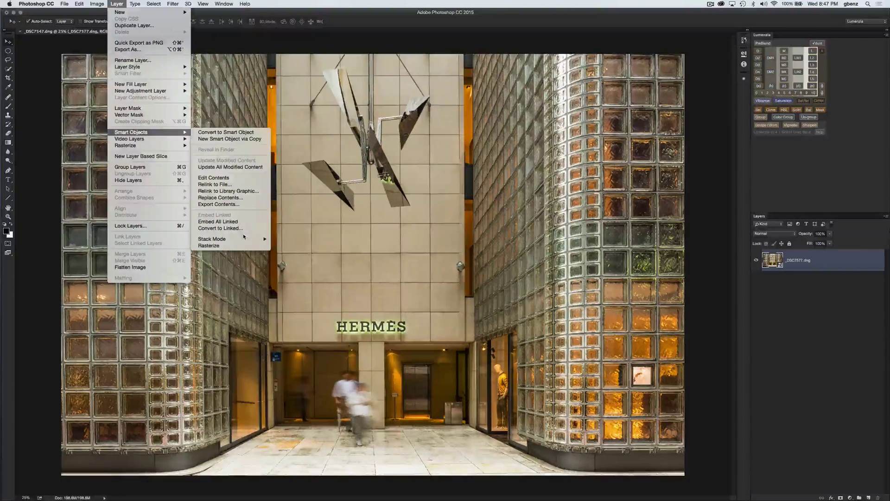
mouse_move(242, 241)
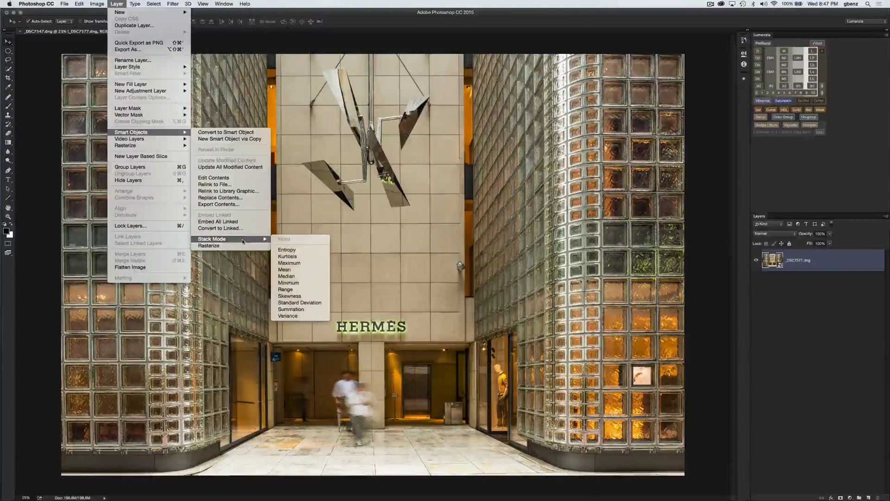
left_click(302, 277)
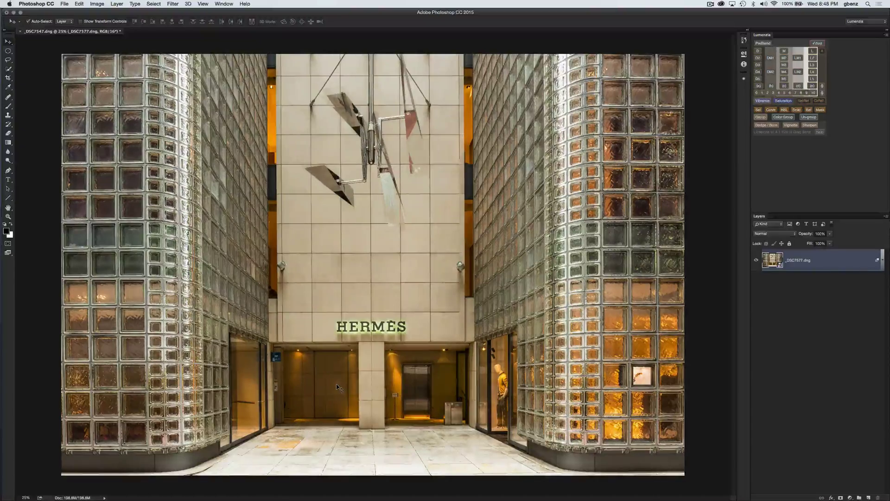
- At 100% zoom on the pillar, add a new empty layer named 'clone'
key("super+equal")
key("super+equal")
key("super+equal")
key("super+equal")
key("super+space")
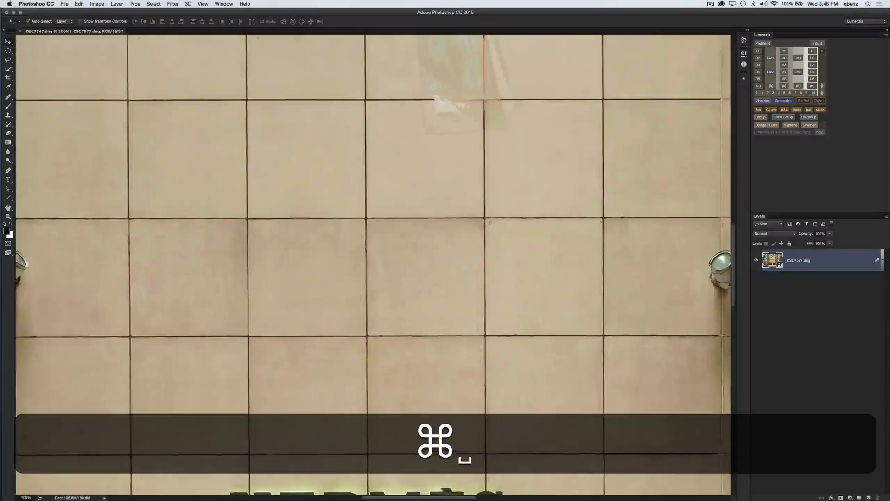
key("h")
left_click_drag(403, 73, 414, 143)
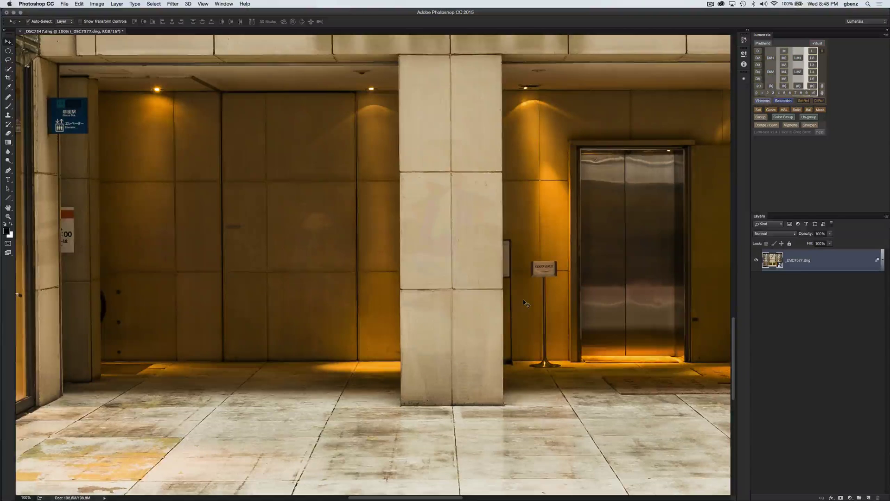
key("shift+super+n")
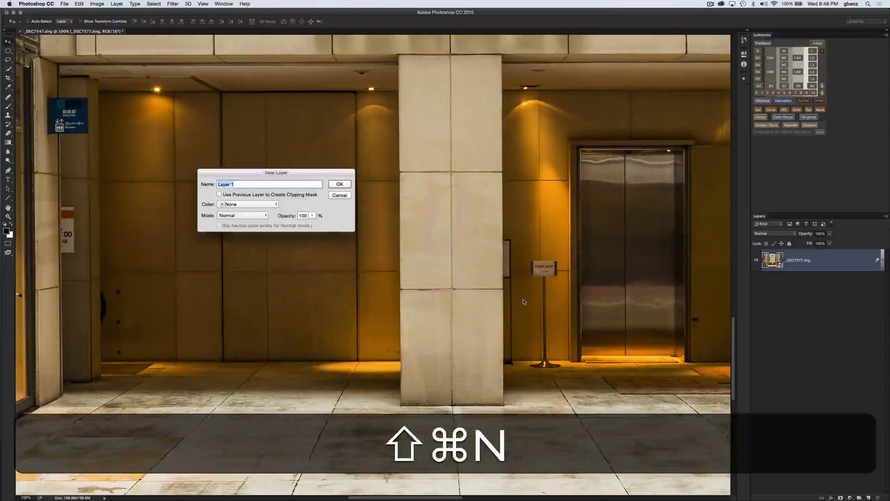
type("clone")
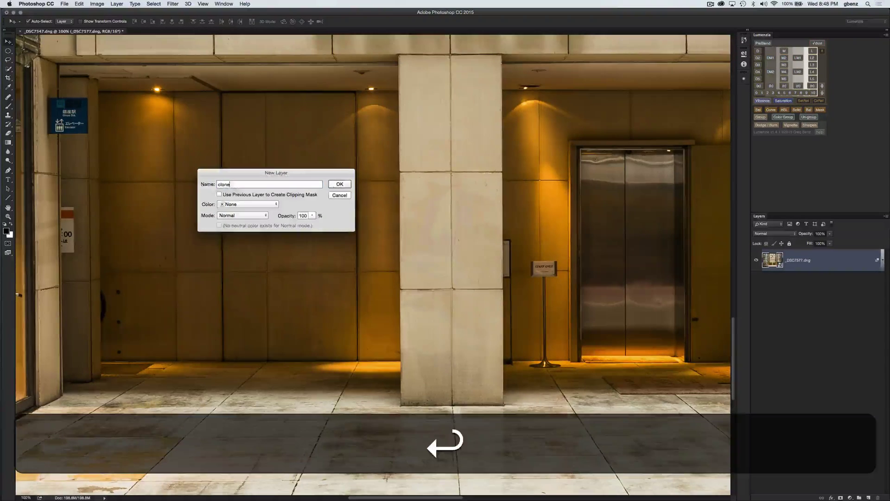
key("Return")
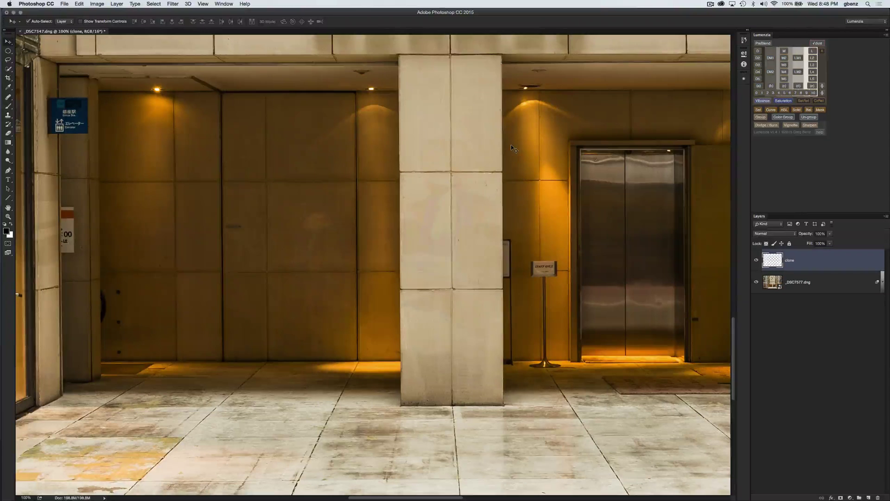
key("j")
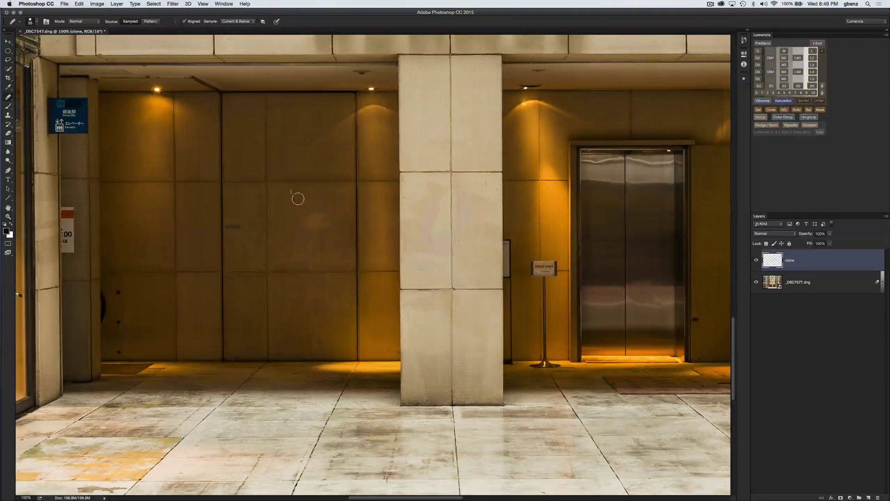
- Sample clean wall and heal the blotchy marks on the panel left of the pillar
key("alt")
left_click(282, 201, "alt")
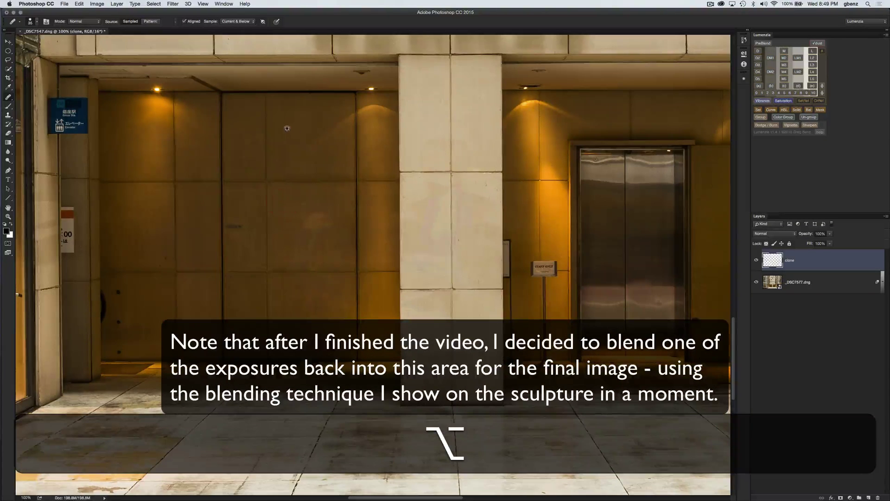
mouse_move(324, 214)
left_mouse_down()
mouse_move(313, 244)
mouse_move(297, 246)
mouse_move(312, 249)
mouse_move(308, 257)
left_mouse_up()
left_click(342, 233)
left_click_drag(342, 233, 322, 240)
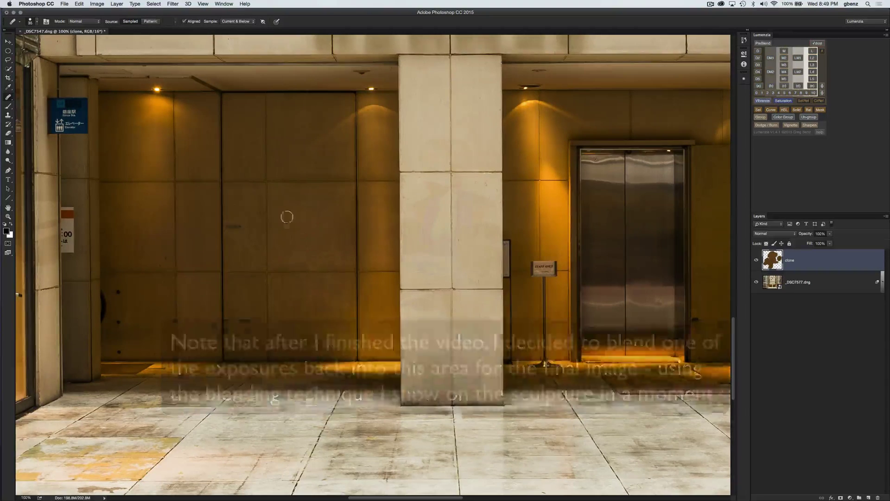
left_click(292, 238)
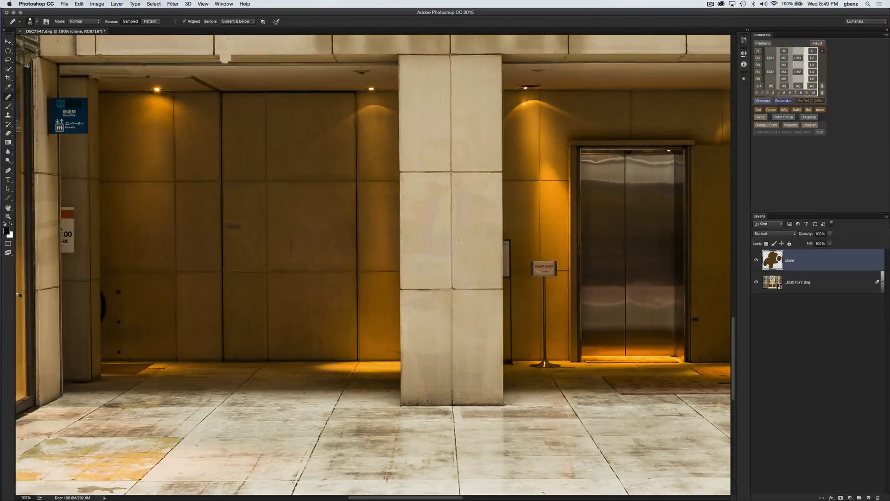
- Uncheck Aligned, resample clean wall areas, heal the remaining spots, then fit the image on screen
left_click(185, 21)
key("alt")
left_click(290, 251, "alt")
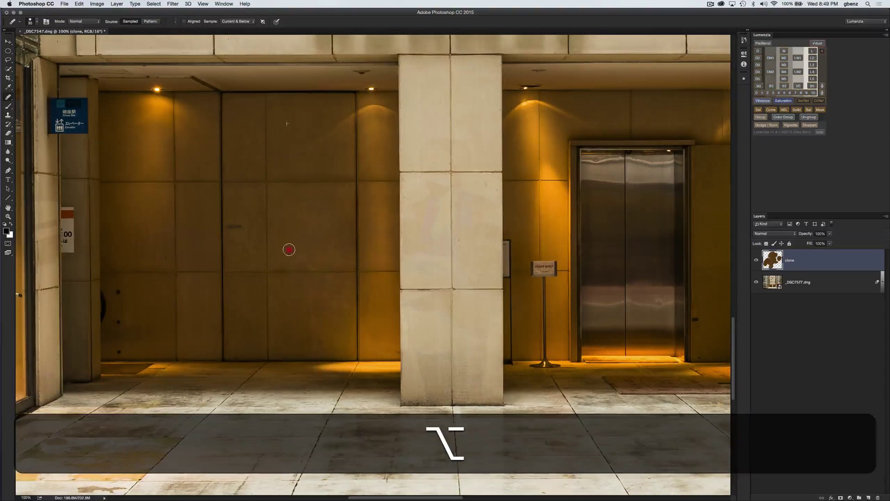
left_click(303, 241)
left_click(308, 255)
key("alt")
left_click(322, 338, "alt")
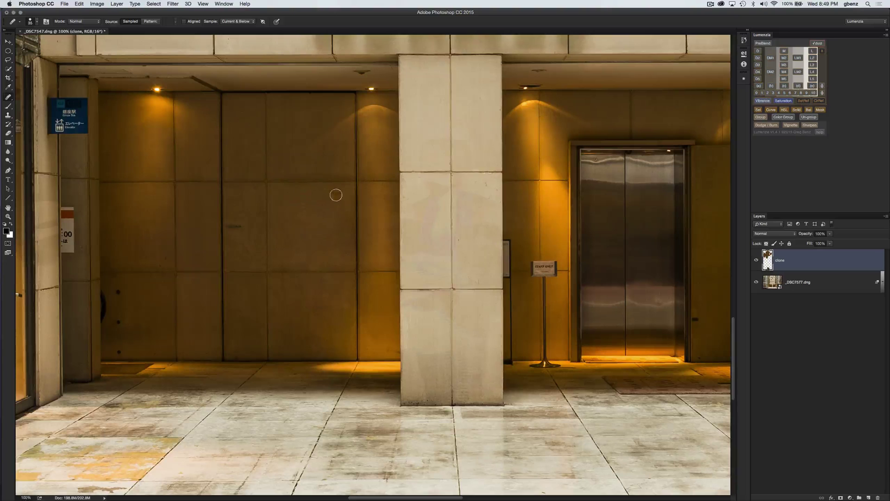
key("alt")
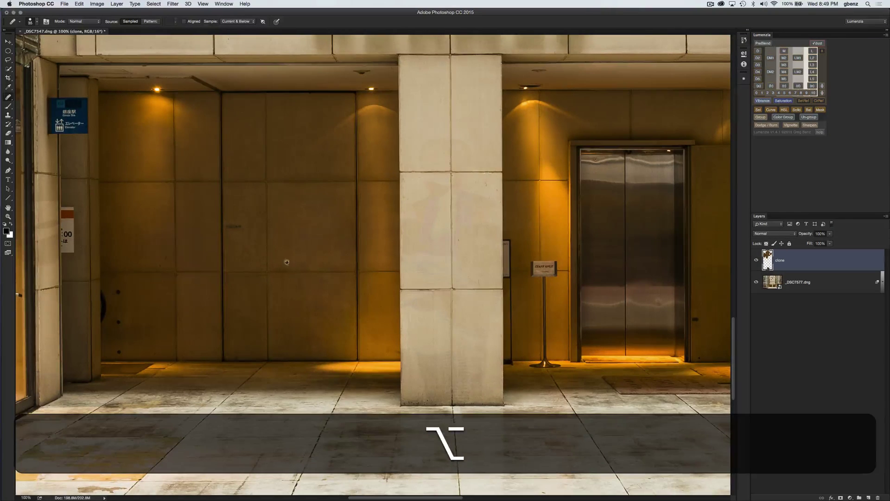
left_click(242, 246, "alt")
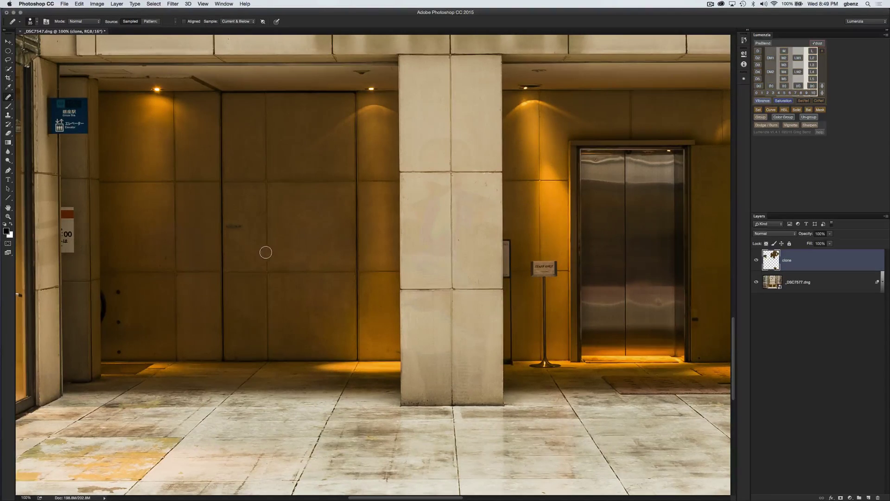
key("super+0")
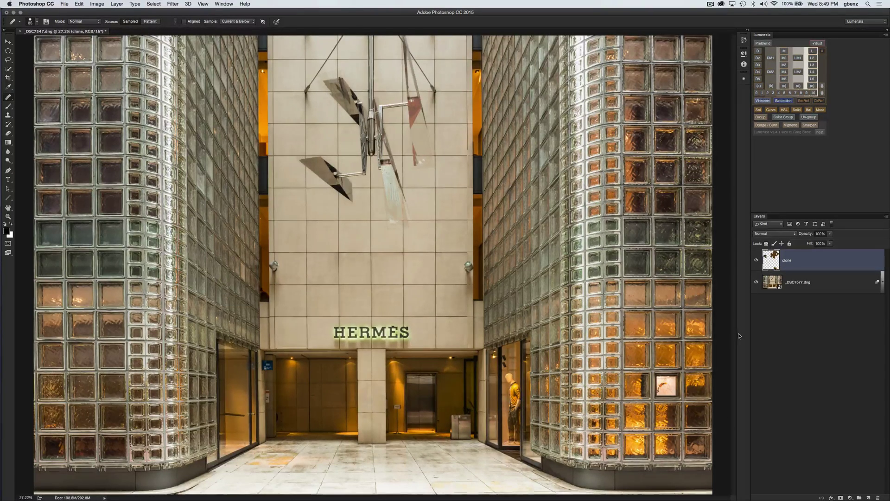
- Compare History states before the median blend and after healing, then return to Lightroom
left_click(744, 42)
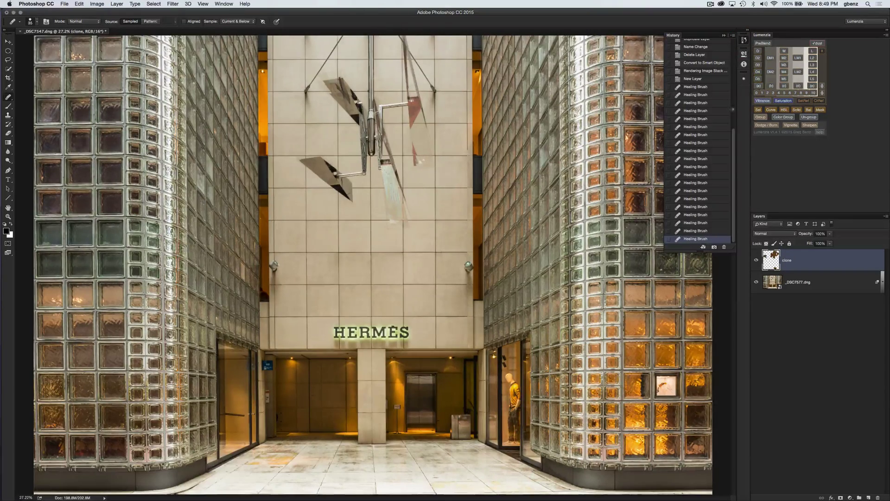
left_click(706, 64)
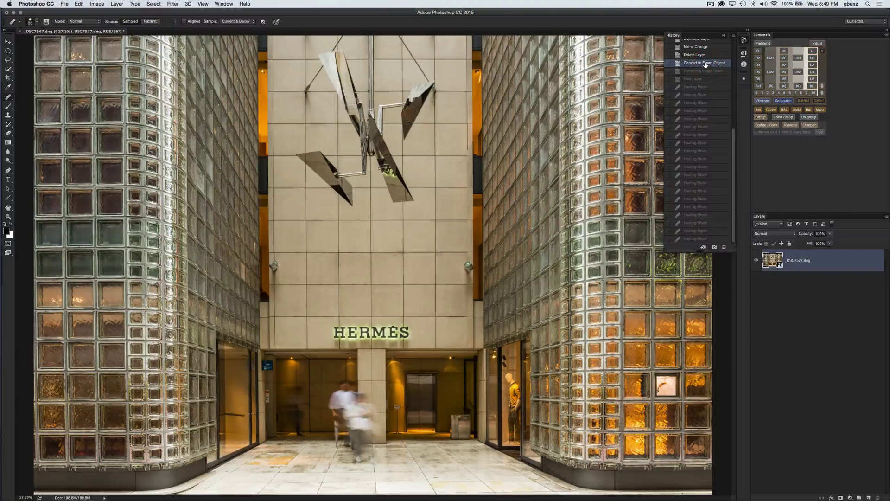
left_click(706, 239)
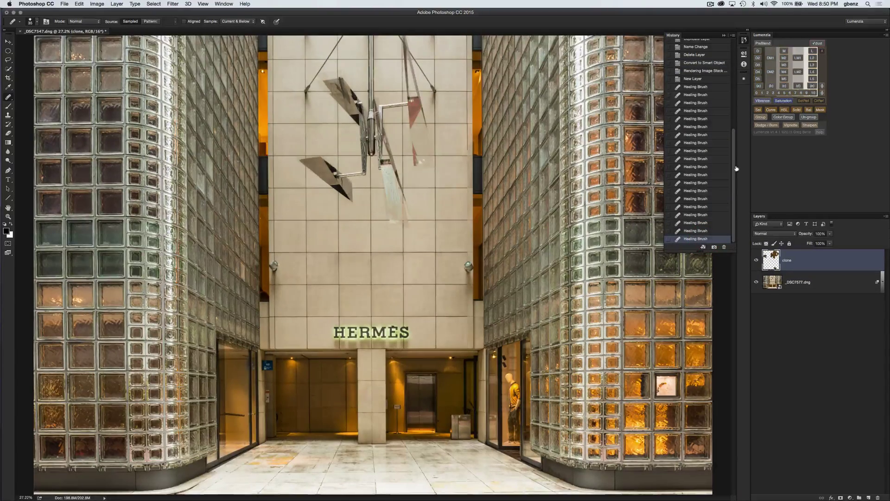
left_click(639, 138)
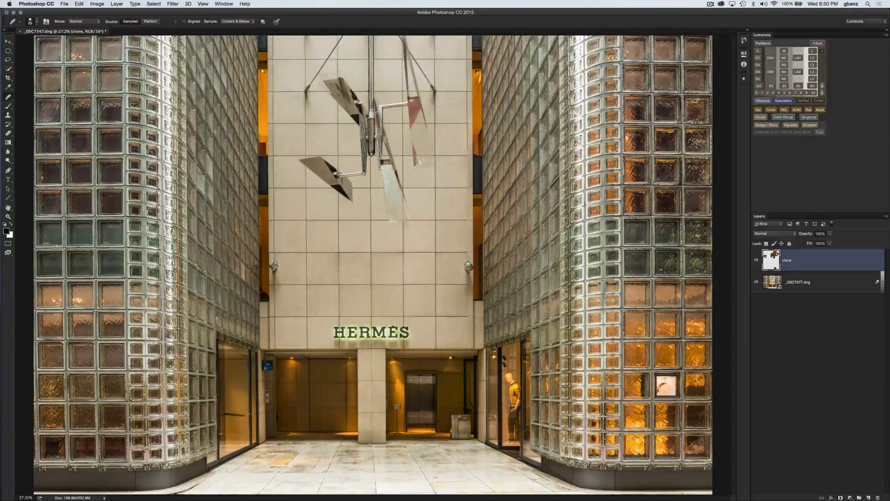
key("super+Tab")
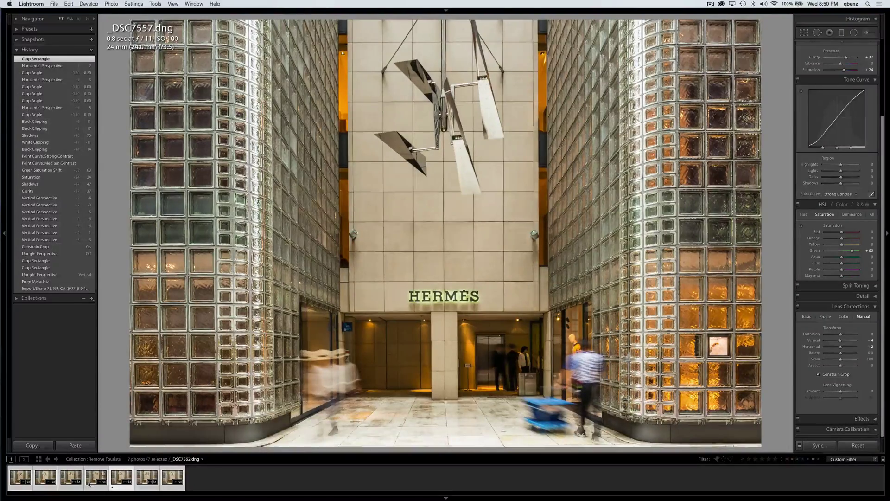
- Select only _DSC7557 in the filmstrip and send it to Edit in Adobe Photoshop CC 2015
key("super+d")
left_click(22, 478)
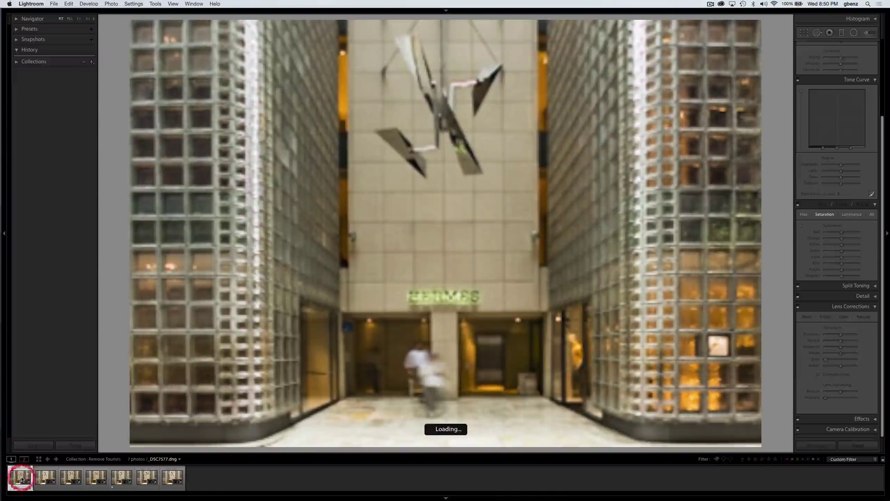
key("Right")
key("Right")
key("Right")
key("Right")
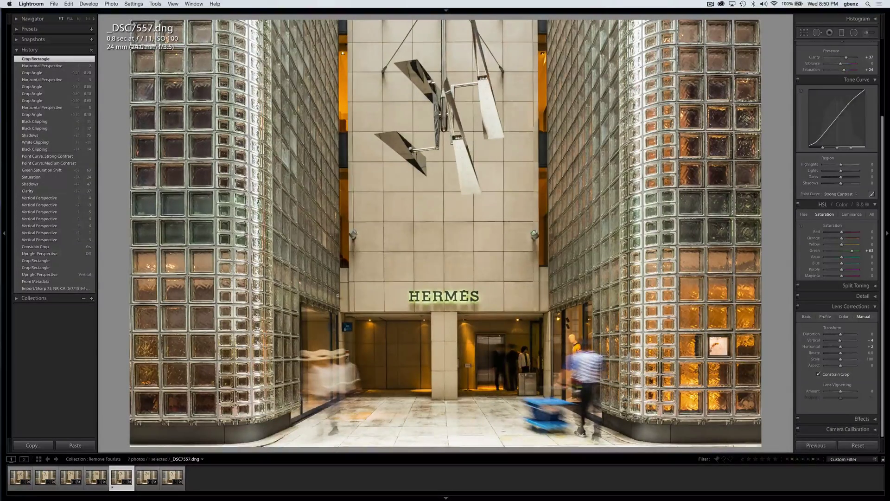
right_click(121, 475)
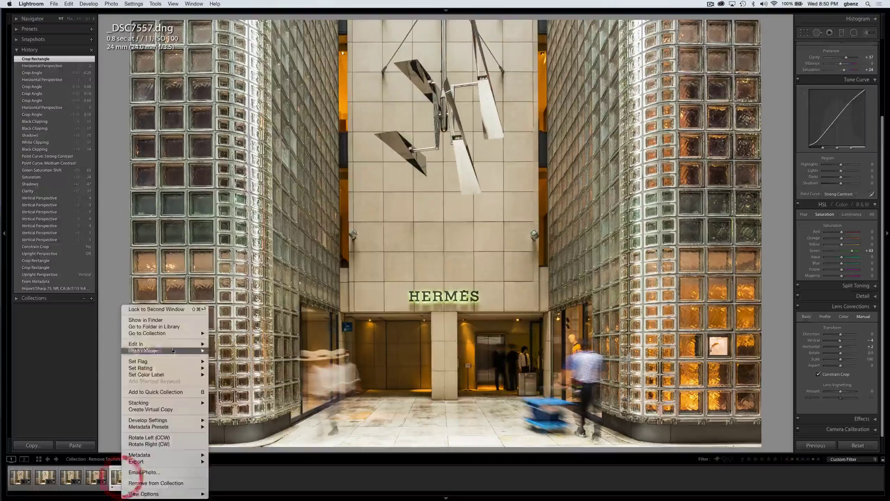
mouse_move(165, 344)
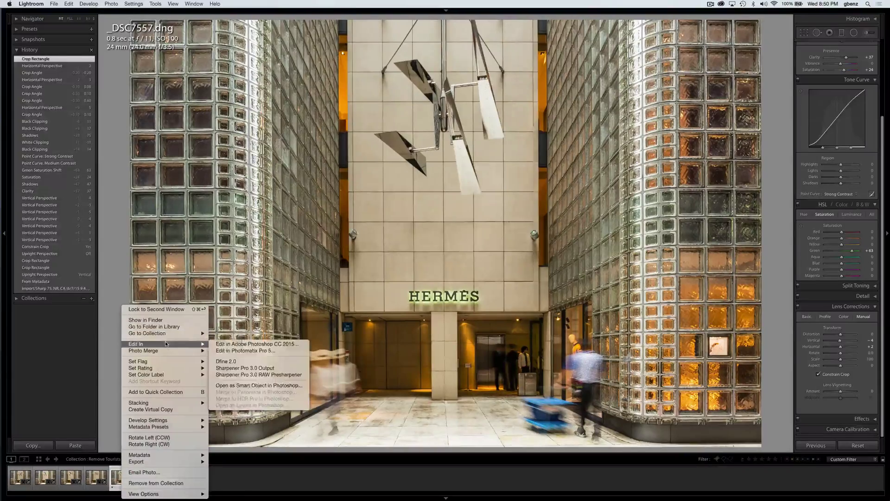
left_click(222, 344)
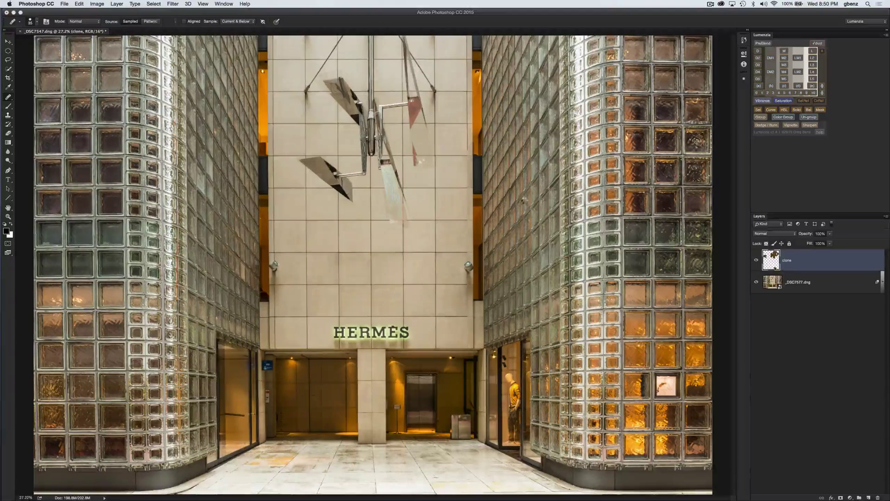
- Copy the whole _DSC7557 image and paste it as Layer 1 into the _DSC7547 document
left_click(466, 197)
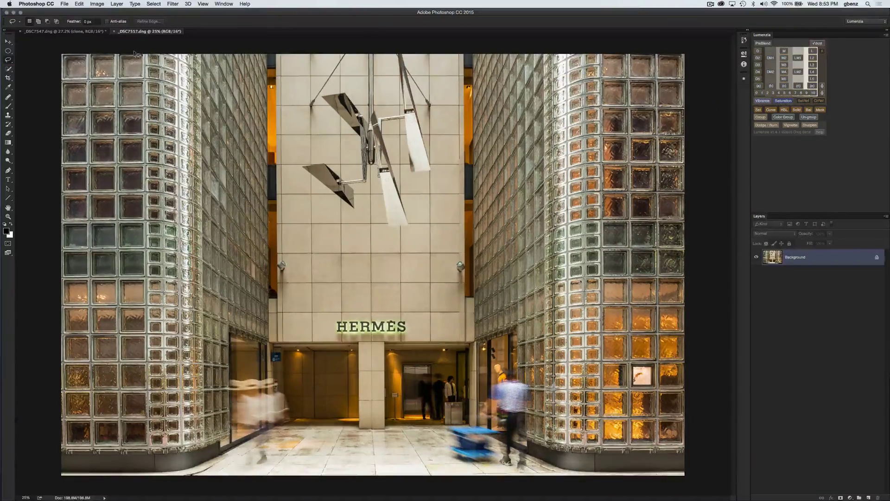
key("super+a")
key("super+c")
left_click(59, 32)
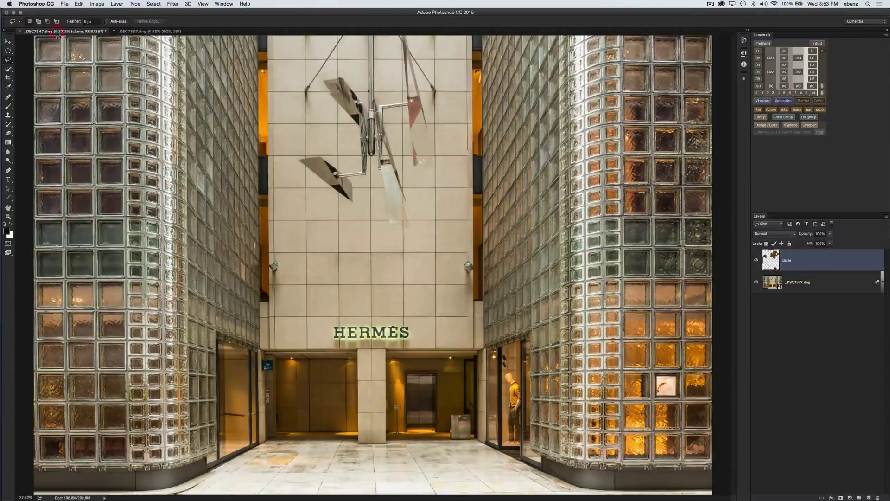
key("super+v")
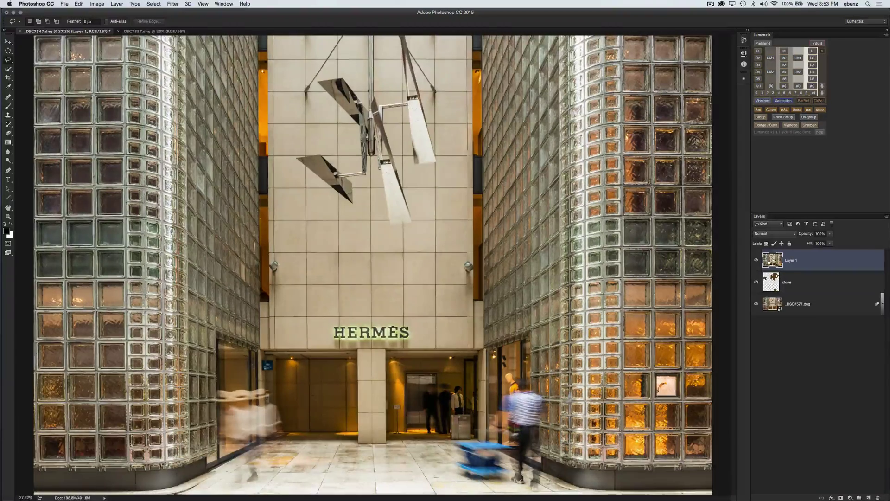
- Toggle Layer 1's visibility to compare it against the cleaned image beneath
left_click(756, 261)
left_click(756, 260)
left_click(756, 261)
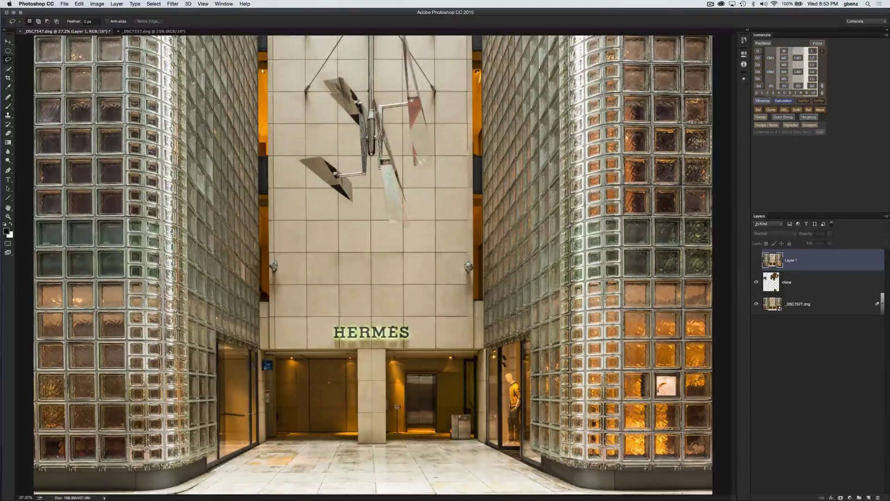
left_click(756, 261)
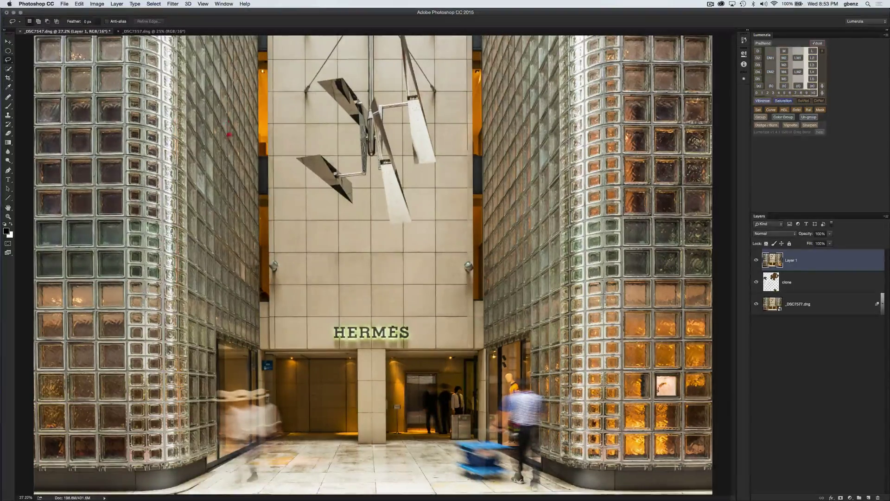
- Mask Layer 1 to a feathered lasso around the upper sculpture, then check the mask and blend
mouse_move(251, 197)
left_mouse_down()
mouse_move(324, 249)
mouse_move(387, 262)
mouse_move(454, 253)
mouse_move(525, 223)
mouse_move(570, 176)
mouse_move(588, 97)
mouse_move(587, 45)
mouse_move(381, 24)
mouse_move(229, 33)
left_mouse_up()
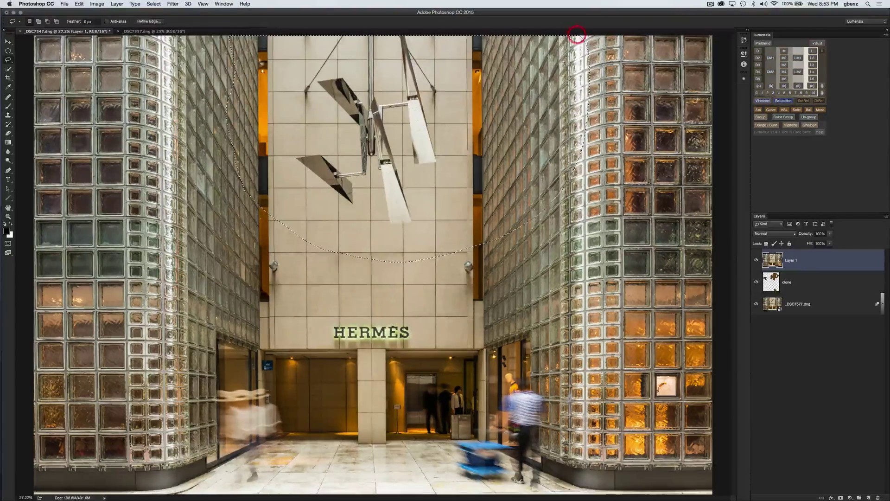
left_click(821, 110)
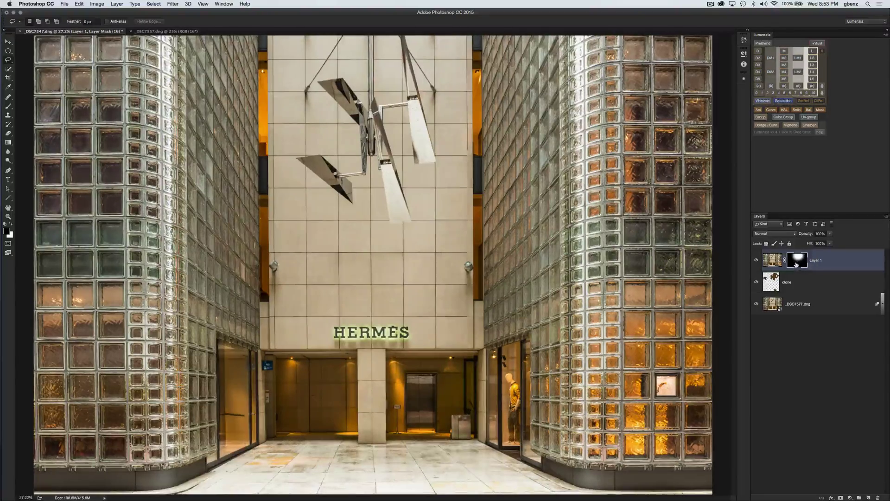
left_click(798, 262, "alt")
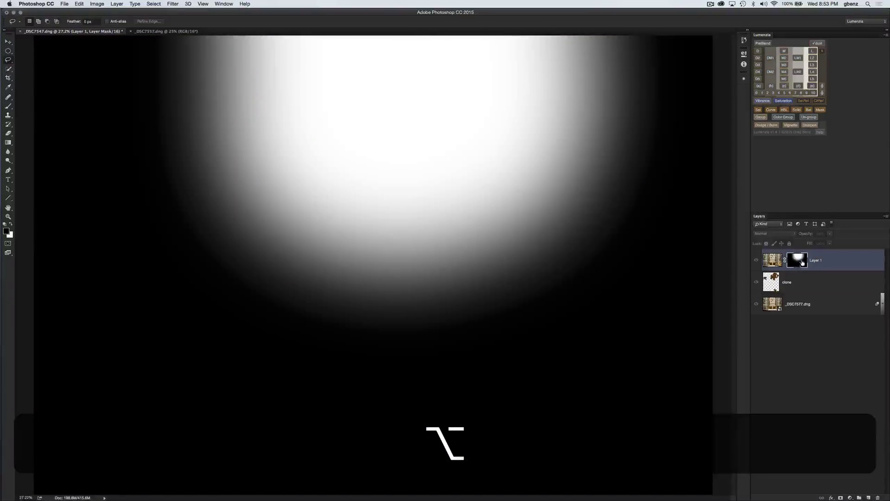
left_click(803, 263, "alt")
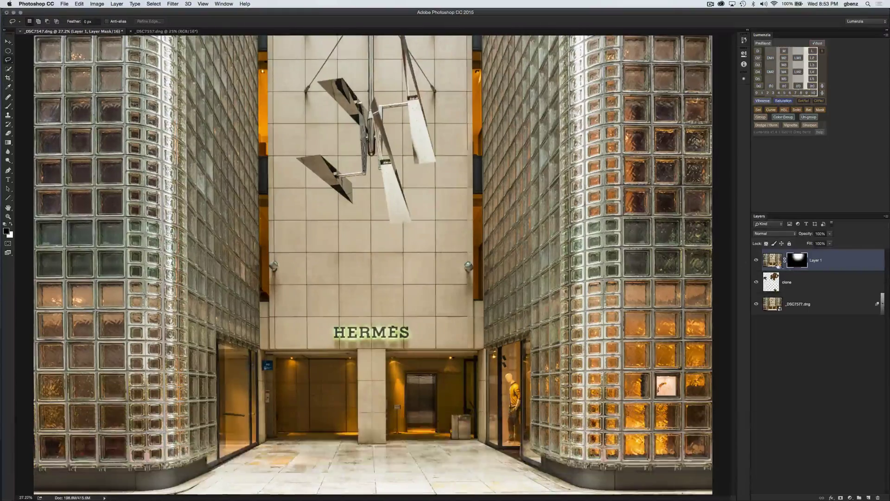
left_click(757, 261)
left_click(756, 260)
- Lower Layer 1's mask feather from 400 px to 53.9 px and inspect the tighter mask
double_click(797, 262)
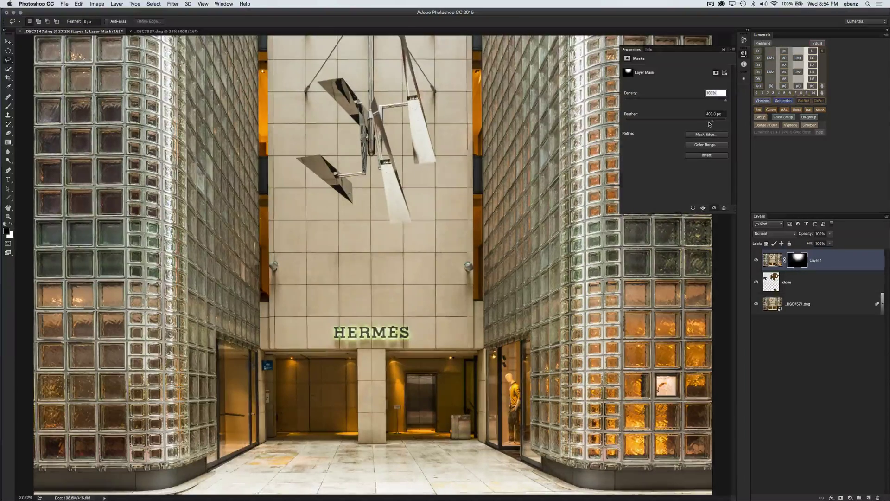
left_click_drag(712, 121, 681, 123)
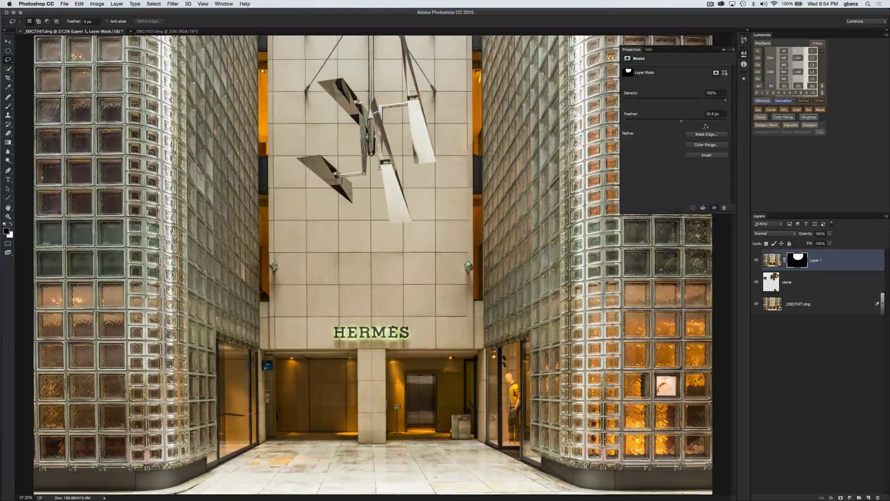
left_click(804, 249)
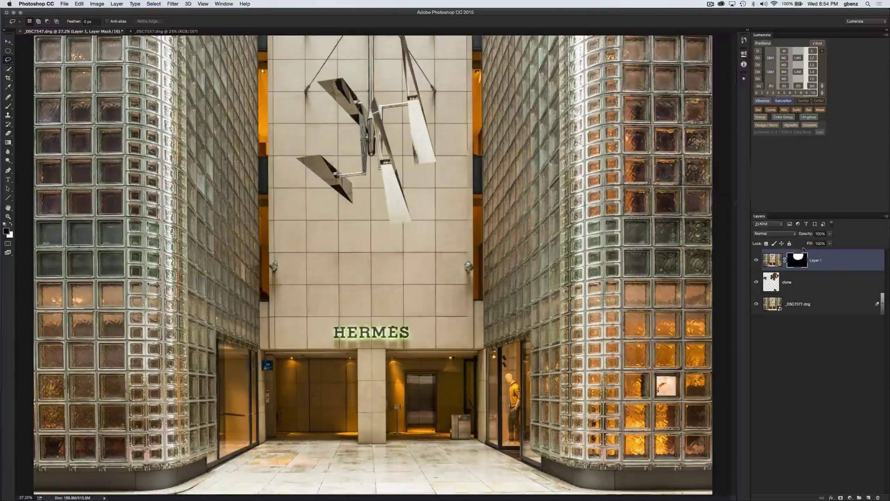
left_click(799, 263, "alt")
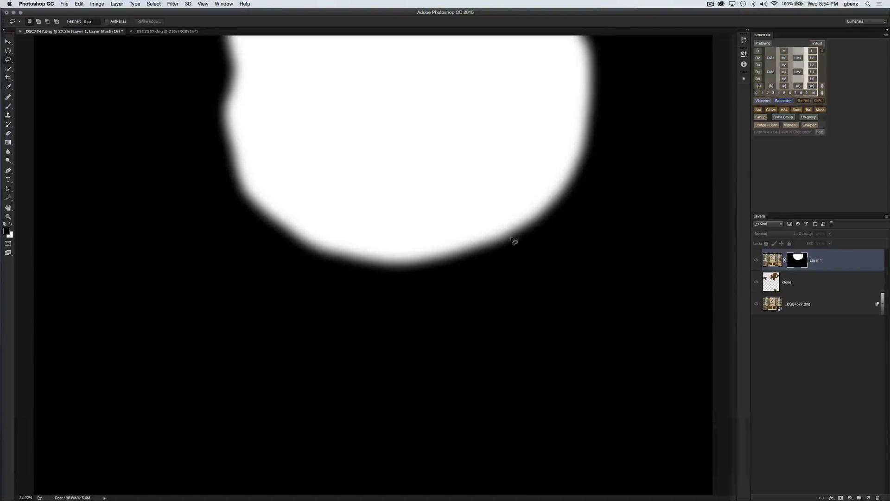
left_click(798, 263, "alt")
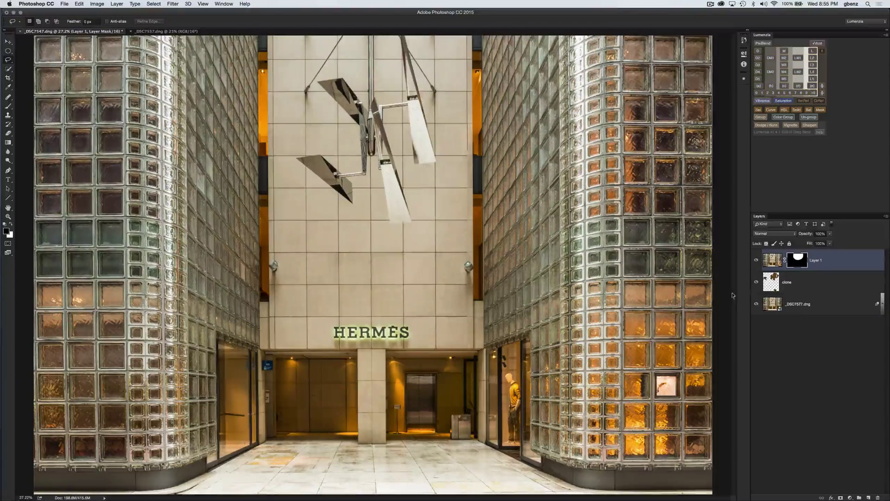
- Select all three layers, flatten them into one Background layer, and save with Cmd+S
left_click(797, 306, "shift")
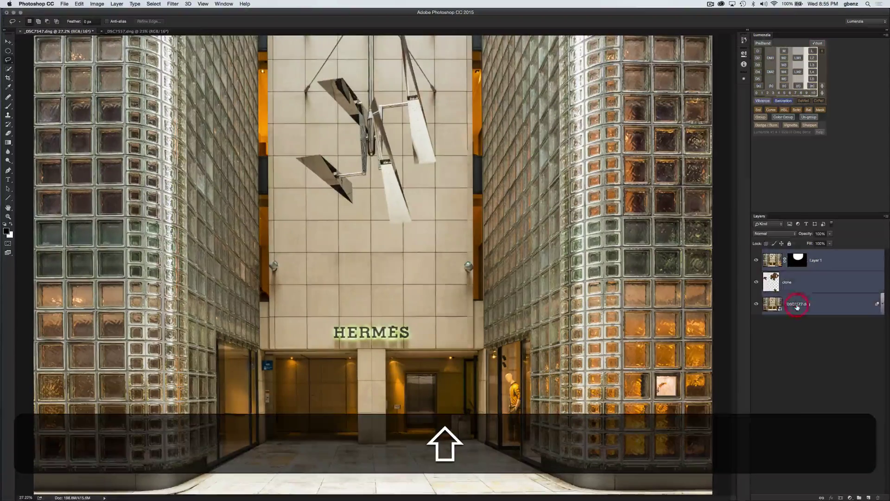
right_click(797, 307)
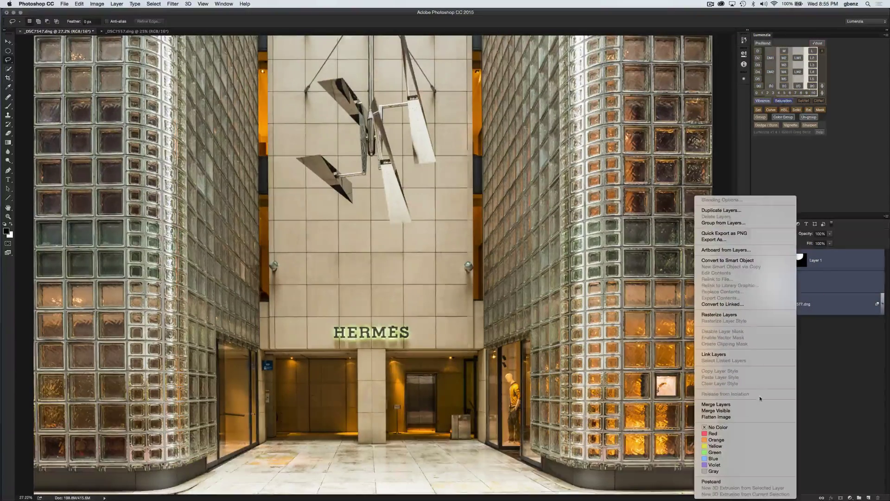
left_click(748, 417)
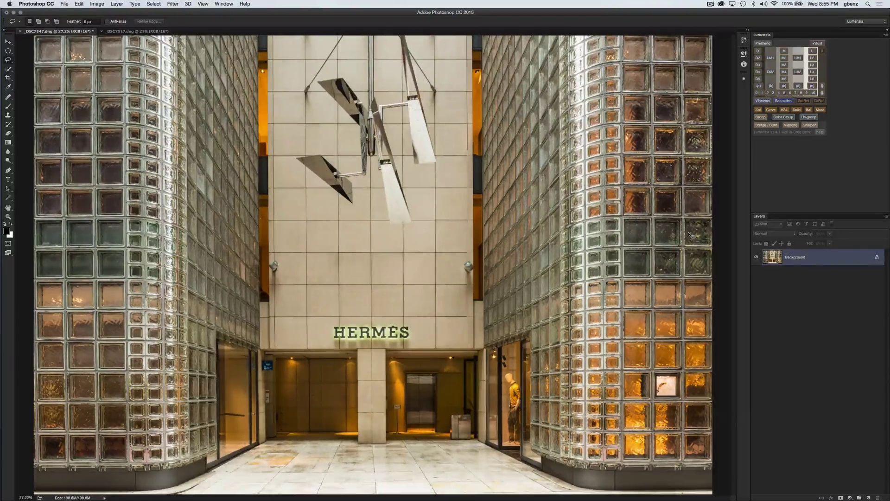
key("super+s")
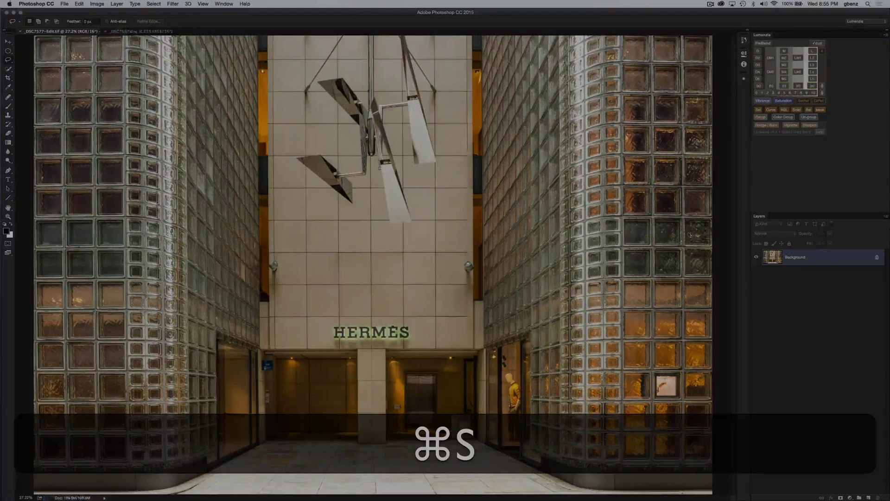